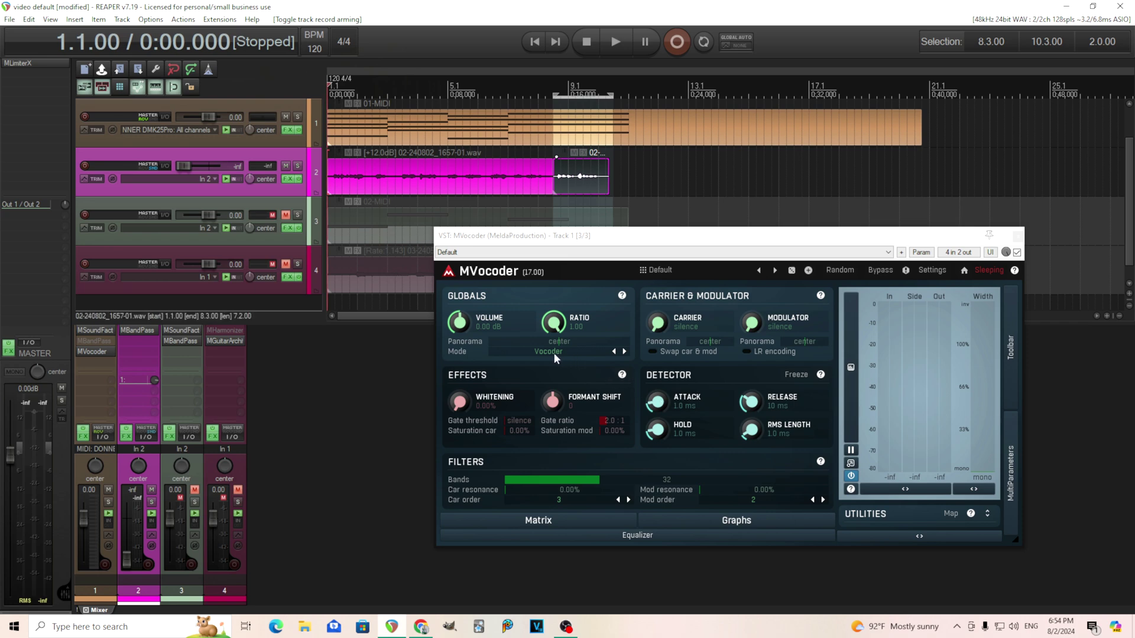
- Check the available MVocoder modes, reposition the plugin window, and play the project in Vocoder mode
click(555, 353)
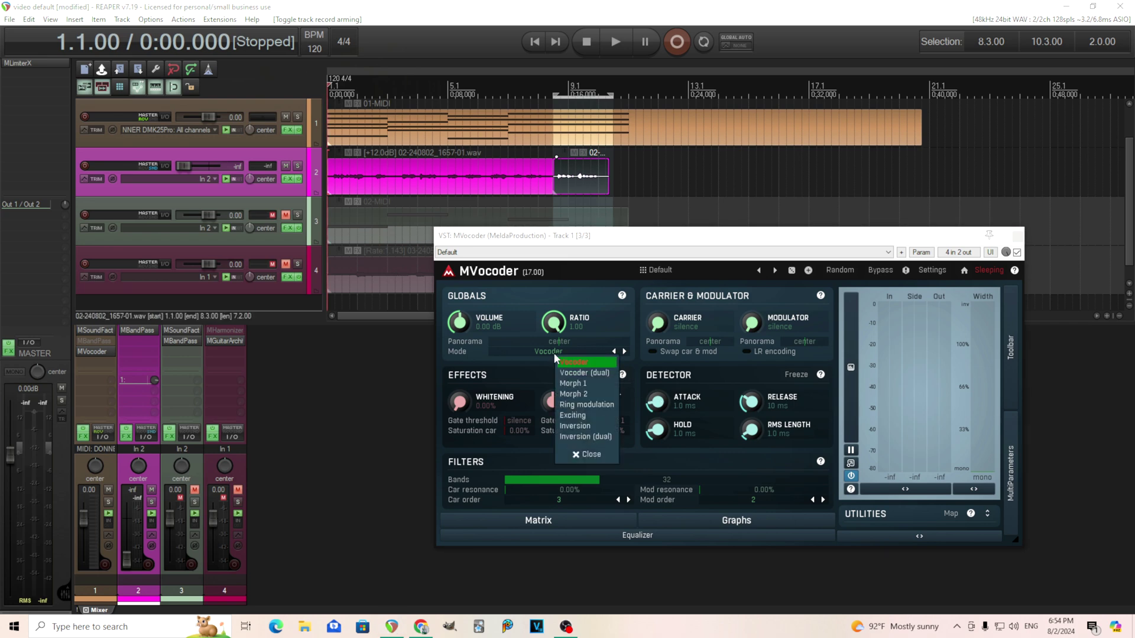
click(477, 351)
drag(576, 236, 524, 263)
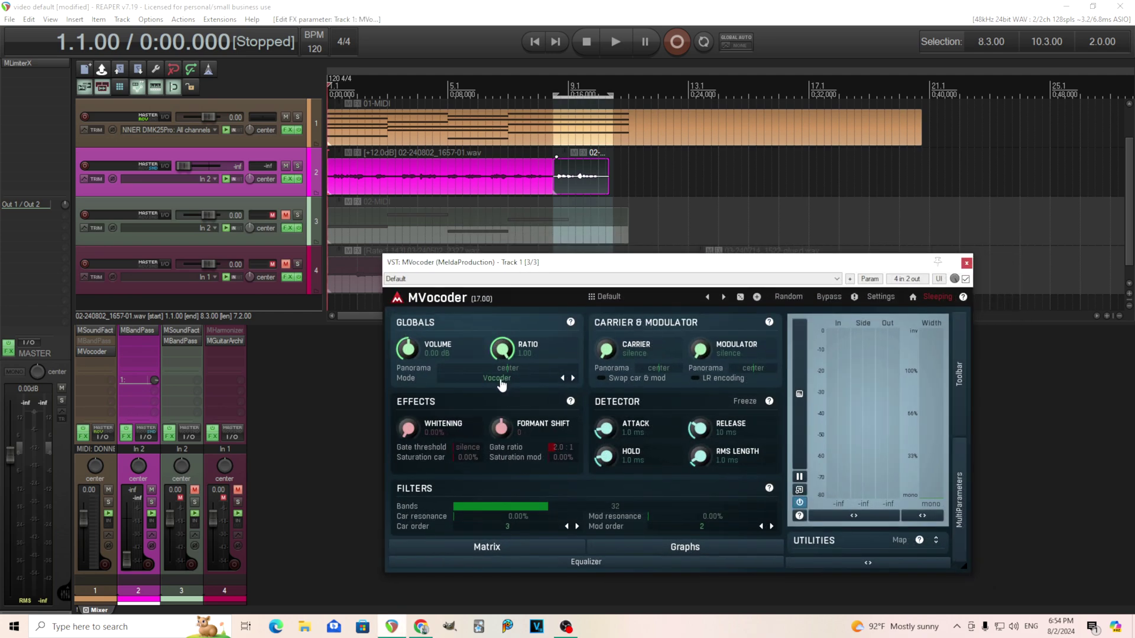
click(623, 40)
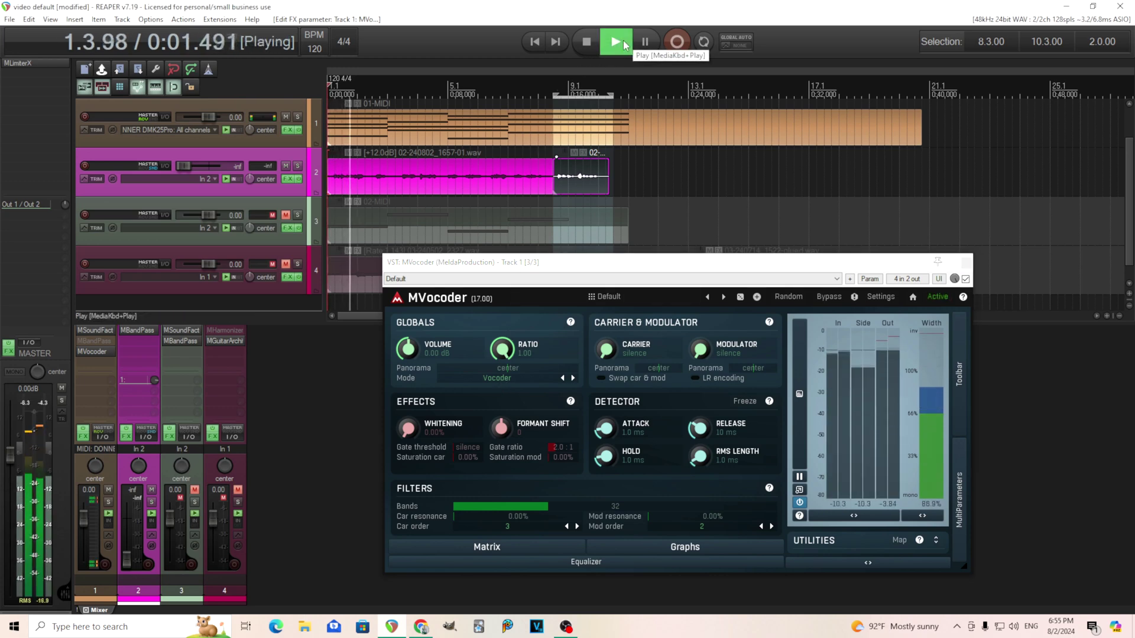
click(594, 41)
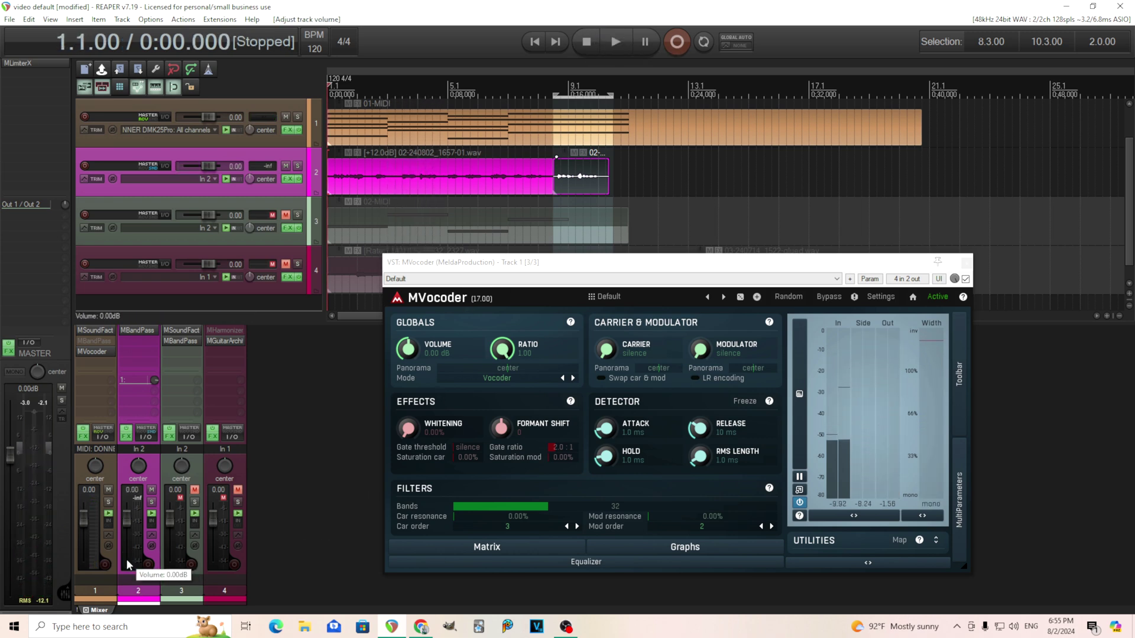
- Raise track 2's volume to 0.00 dB, solo it with track 1 muted, and play the recording alone
drag(126, 559, 139, 512)
click(152, 502)
click(108, 489)
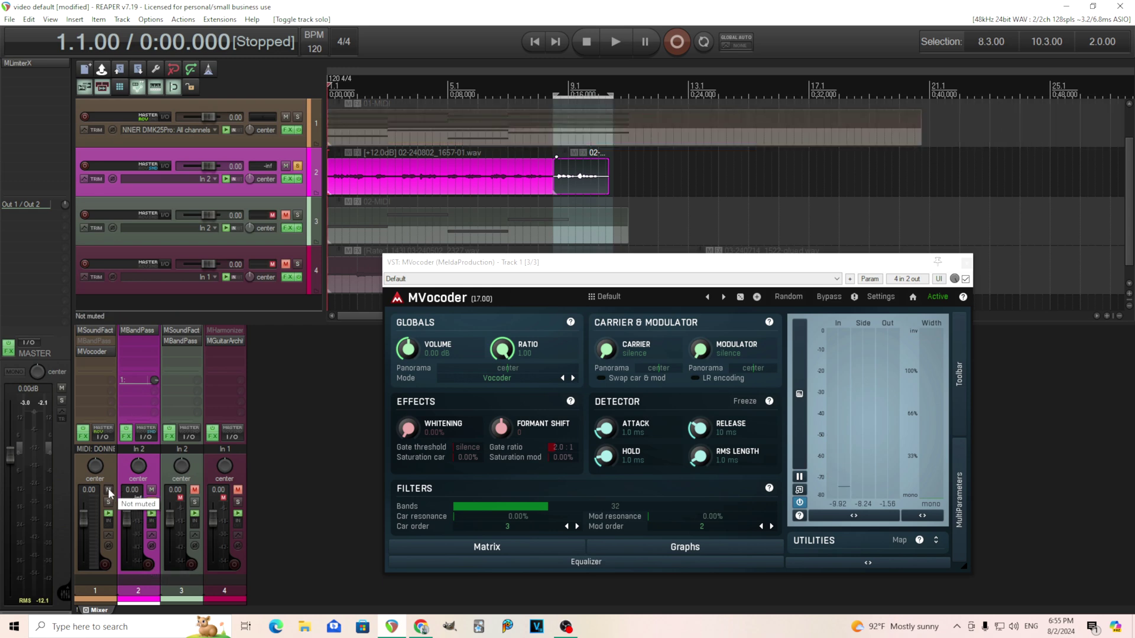
click(614, 41)
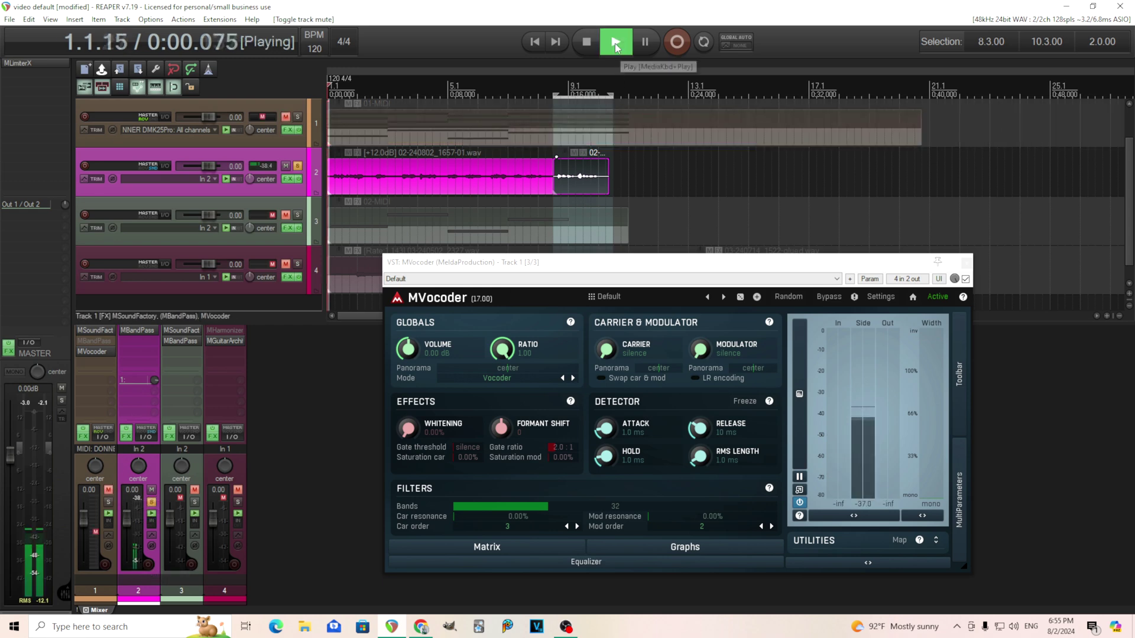
click(586, 41)
- Unsolo track 2, unmute and solo track 1, and play it with MVocoder bypassed
click(150, 501)
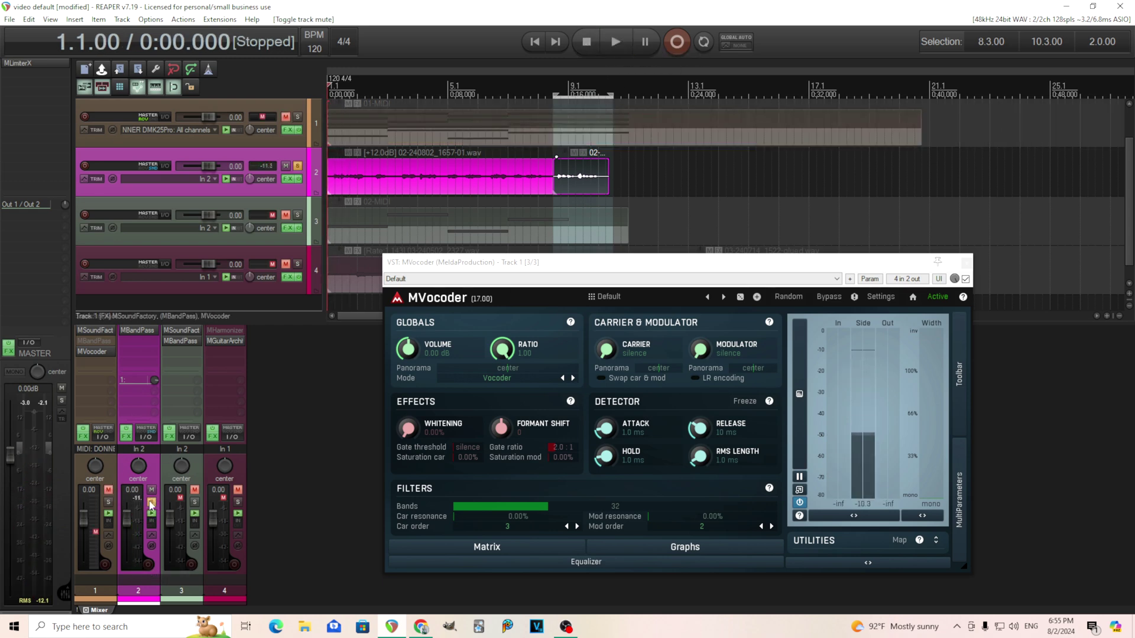
click(109, 490)
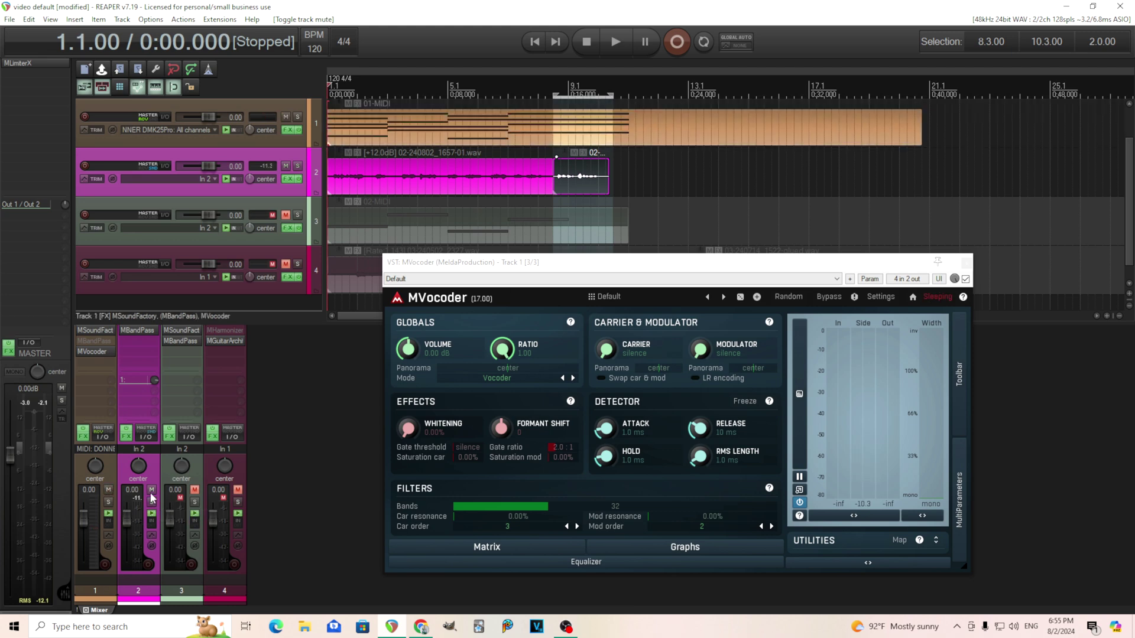
click(615, 42)
click(586, 41)
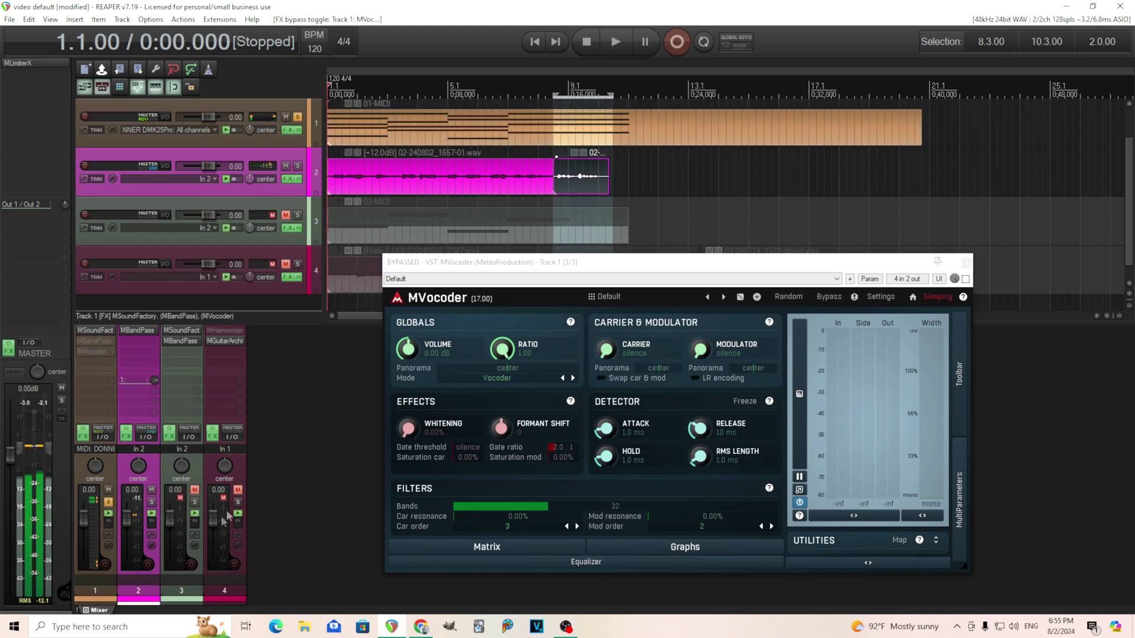
- Unsolo track 1, re-enable its MVocoder, and lower track 2's volume to -inf
click(109, 502)
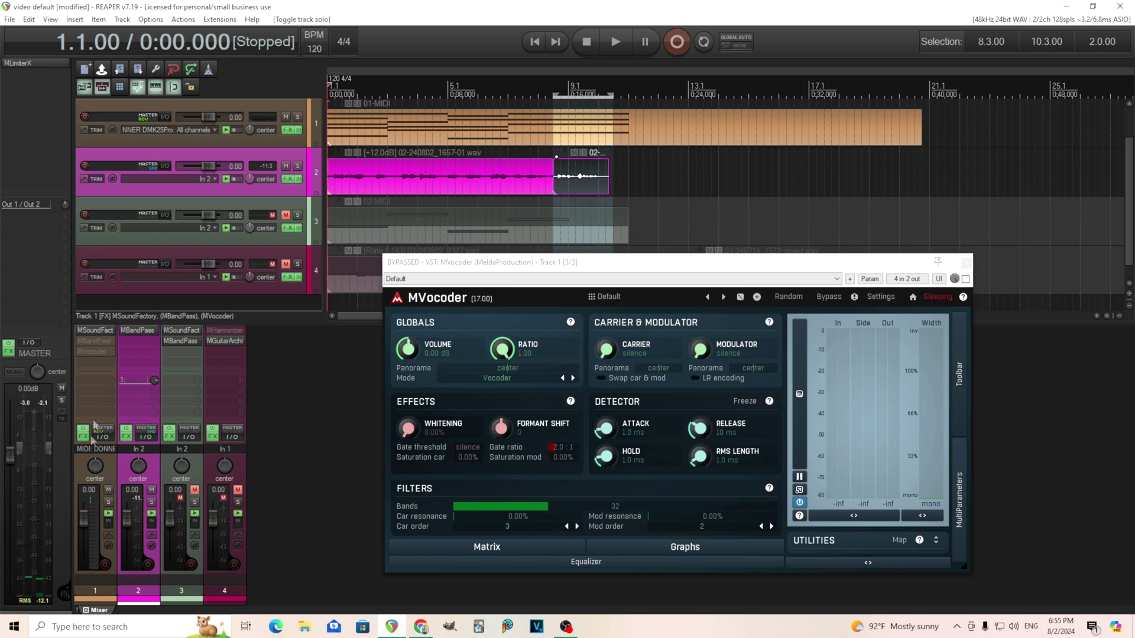
shift+click(101, 350)
drag(615, 266, 621, 250)
drag(127, 522, 126, 564)
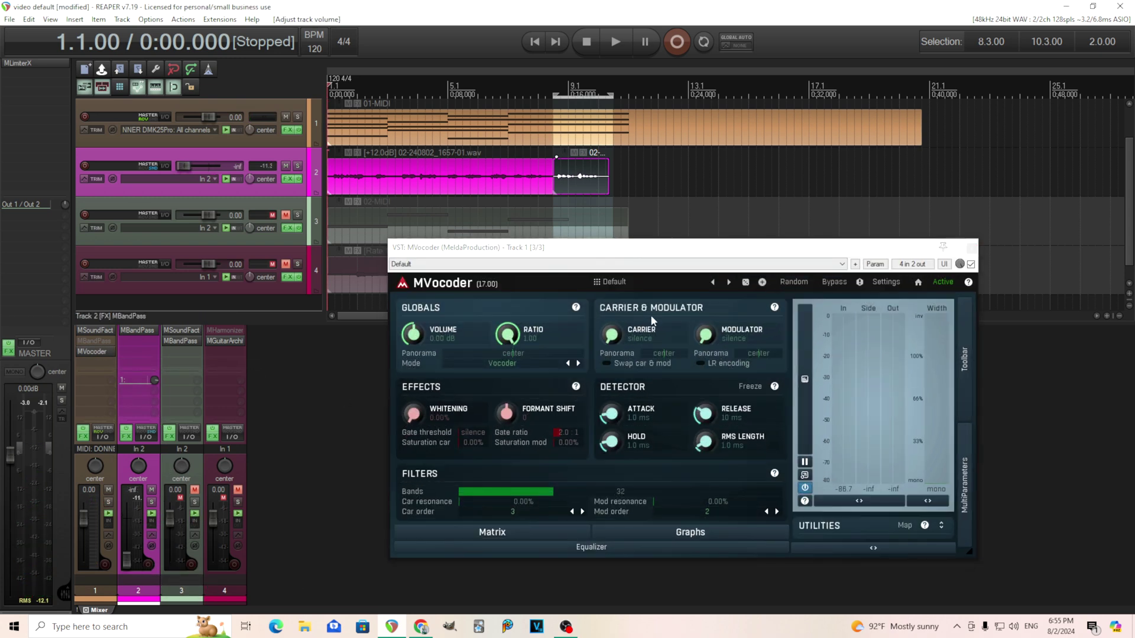
- Set the mode to Vocoder (dual) and read the mode descriptions in the Globals help
click(542, 366)
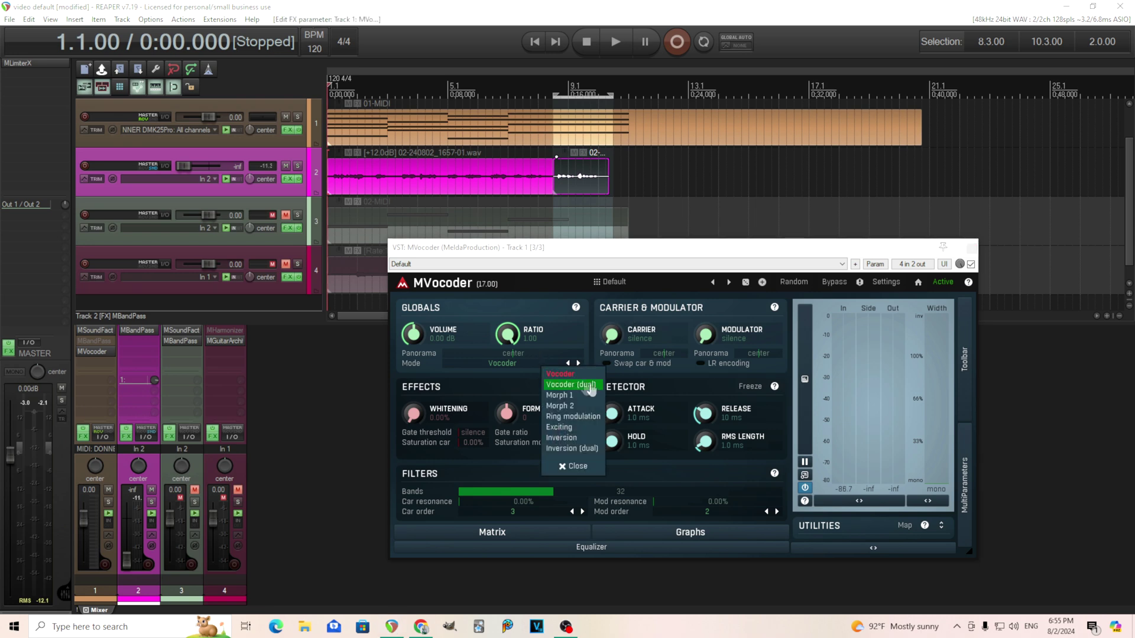
click(595, 386)
click(576, 308)
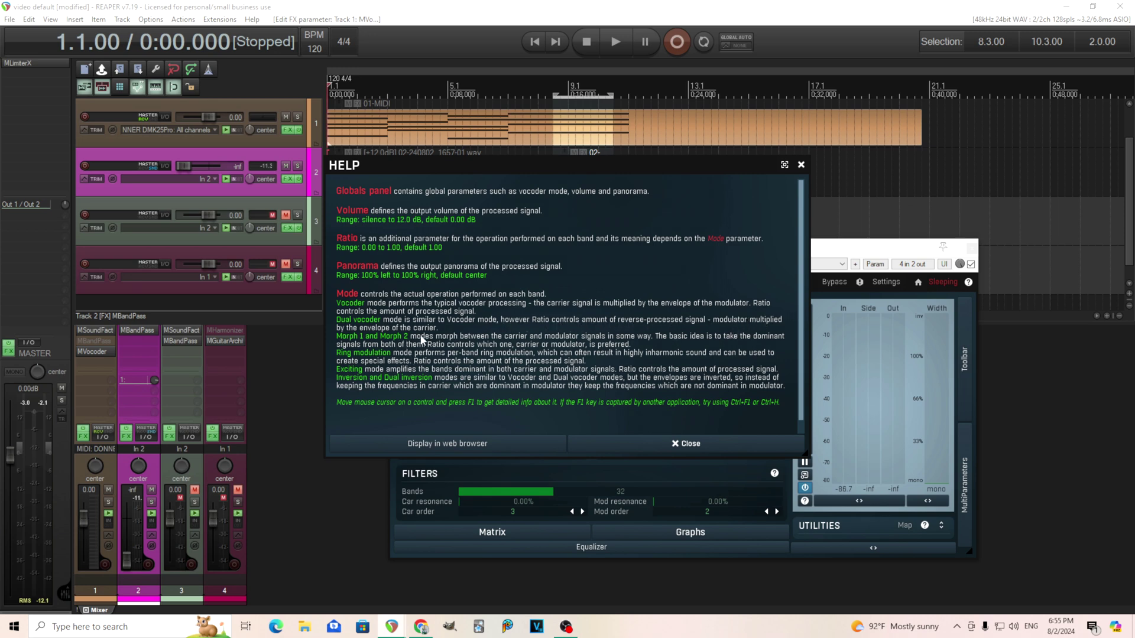
click(802, 165)
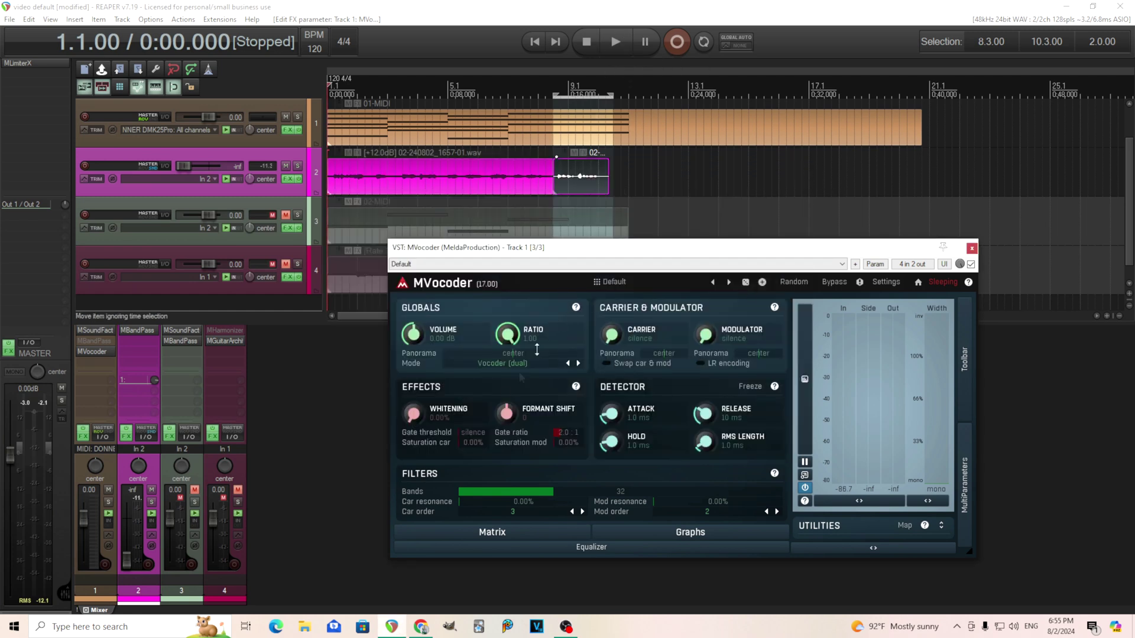
- Play the project in Vocoder (dual) mode while lowering the ratio to 0.50
click(615, 40)
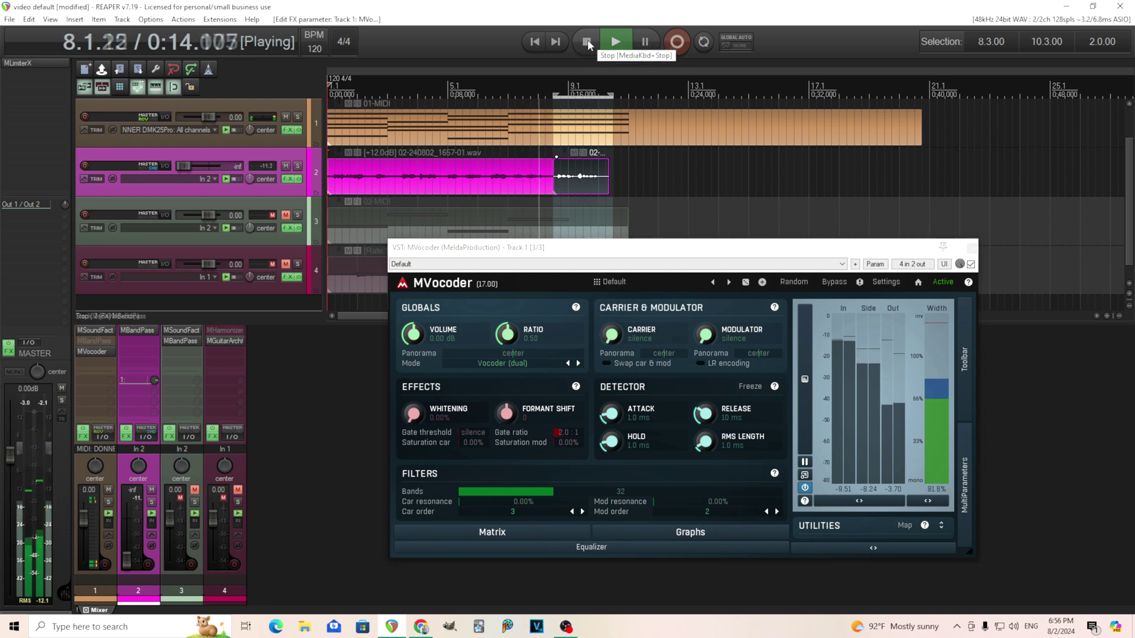
click(587, 41)
- Set the mode back to Vocoder and play the project while varying the ratio
click(545, 363)
click(562, 376)
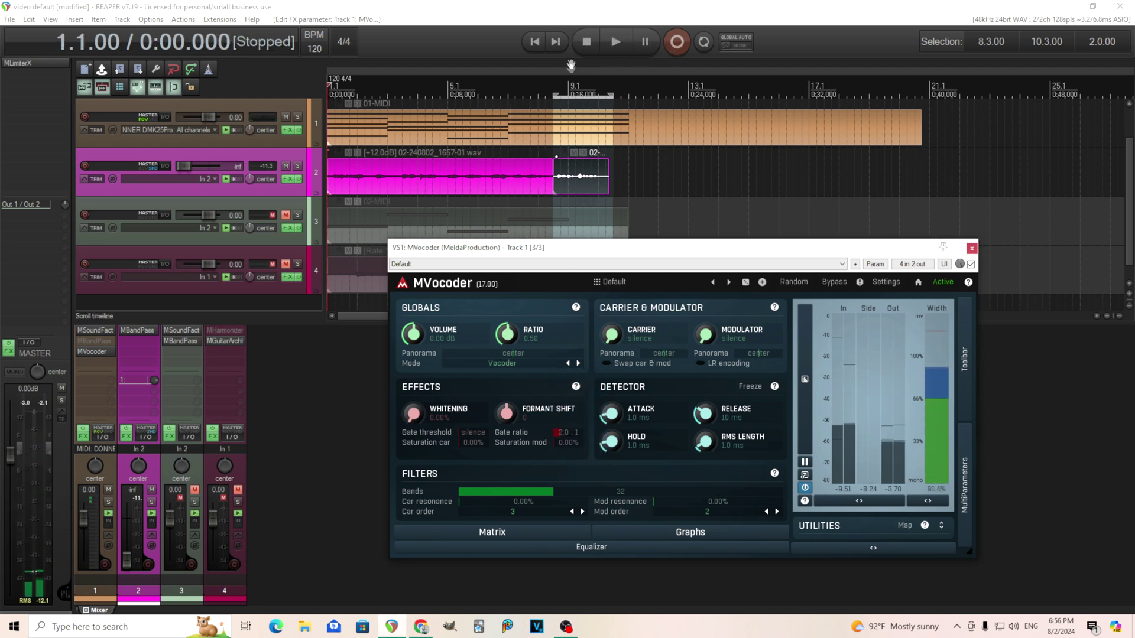
click(612, 44)
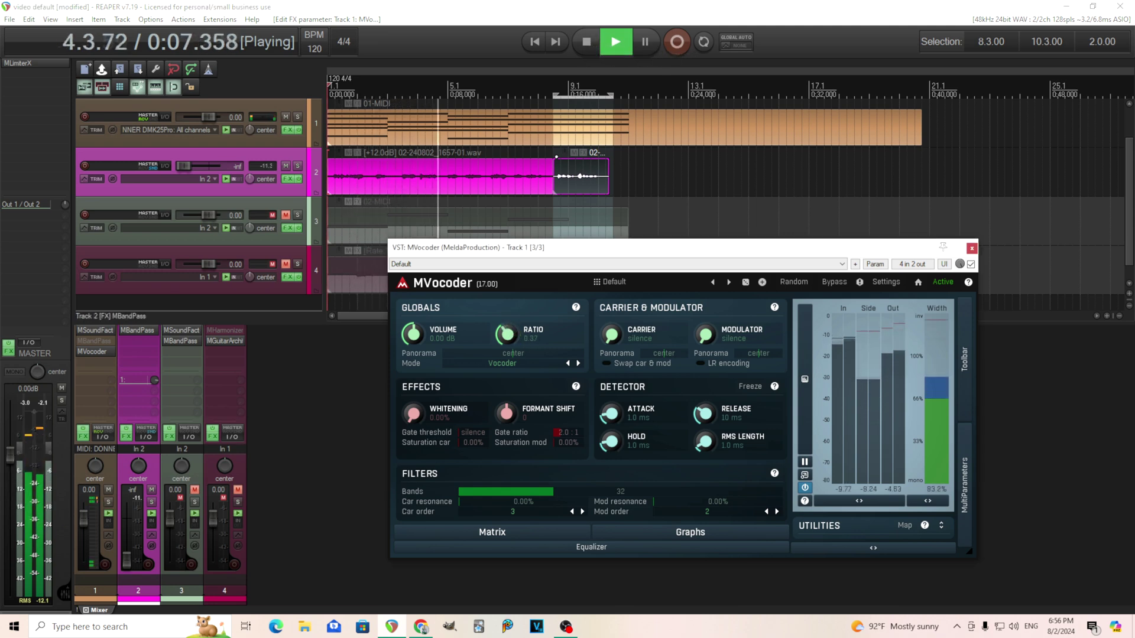
- Switch to Vocoder (dual) during playback, adjust the ratio to 0.52, and stop the playback
click(522, 362)
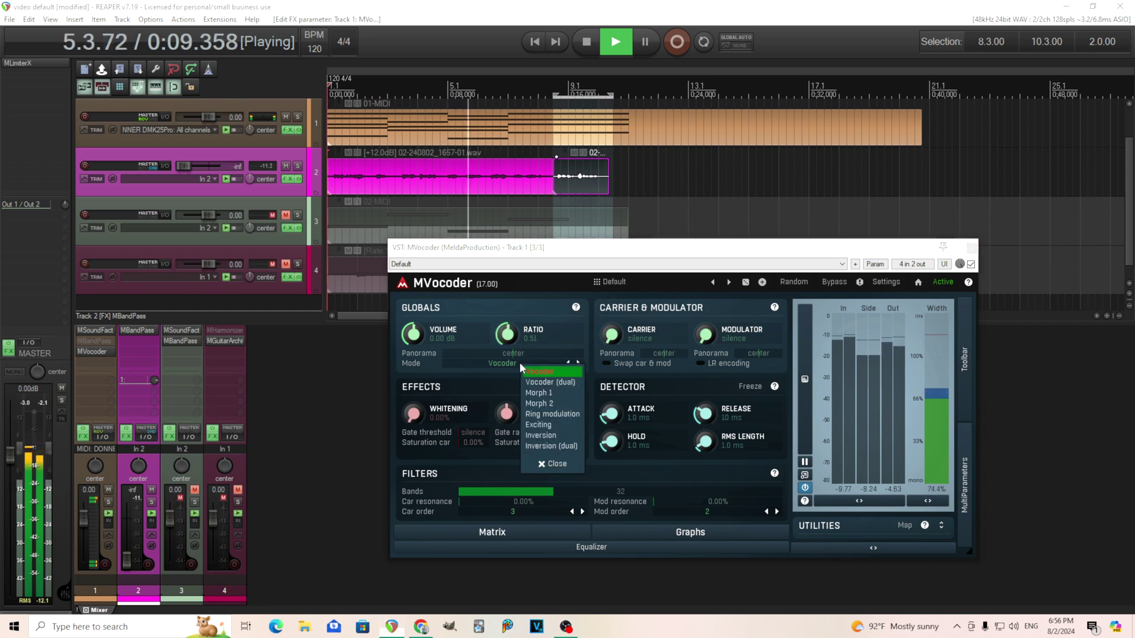
click(535, 383)
mouse_move(502, 332)
mouse_down()
mouse_move(503, 355)
mouse_move(502, 332)
mouse_up()
click(593, 34)
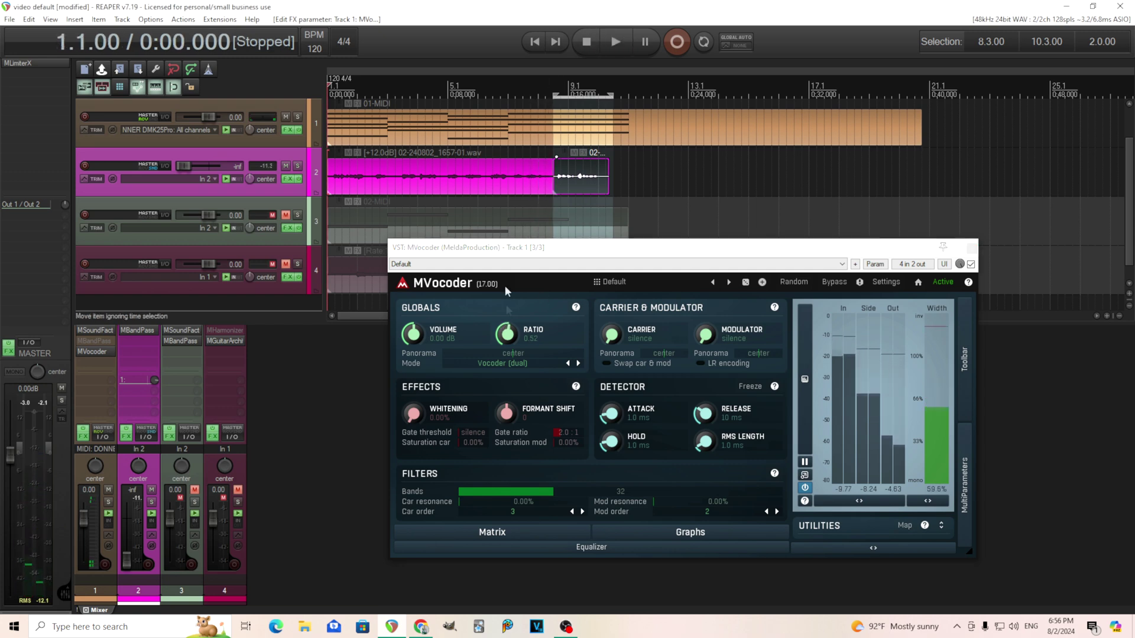
- Switch the mode to Vocoder and back to Vocoder (dual), and play the project while lowering the ratio
click(506, 364)
click(515, 373)
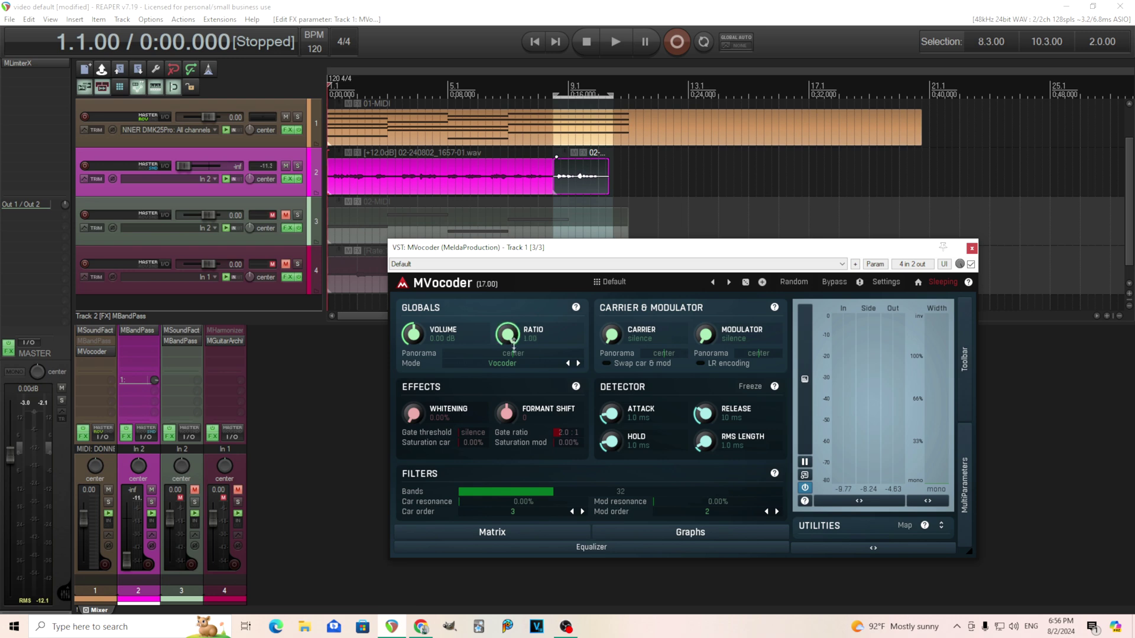
click(514, 368)
click(535, 386)
click(615, 41)
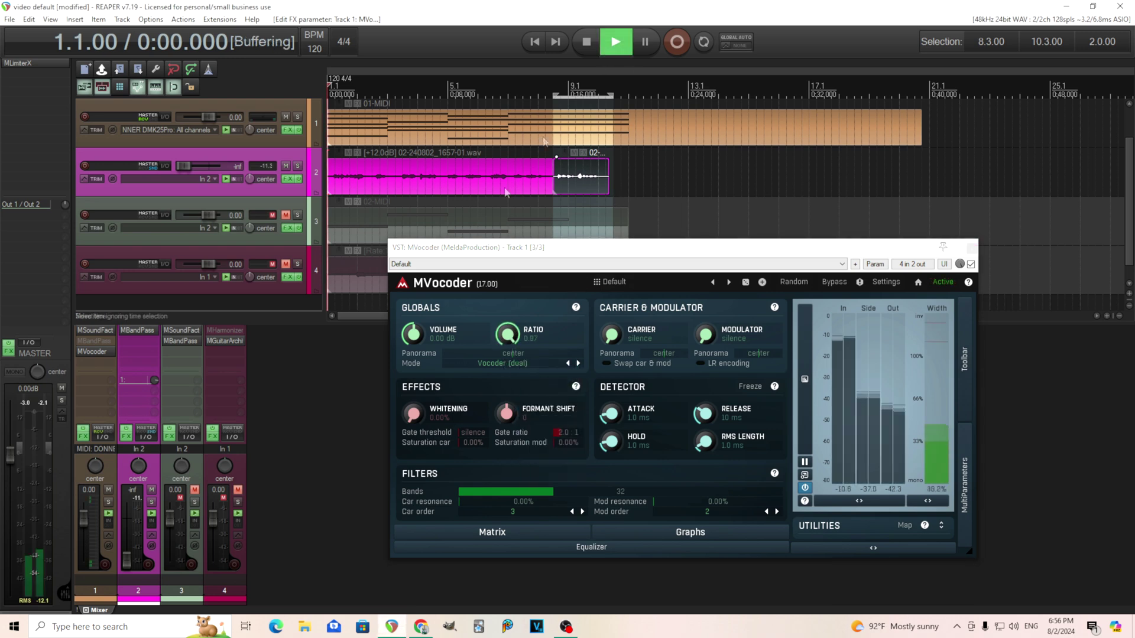
drag(507, 334, 507, 370)
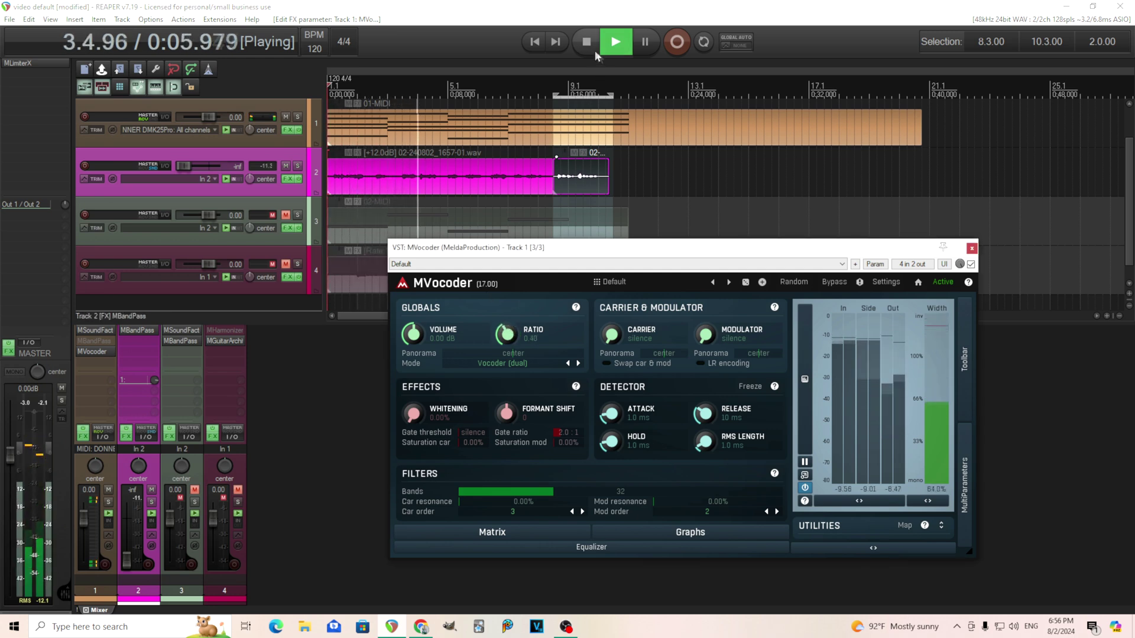
key(space)
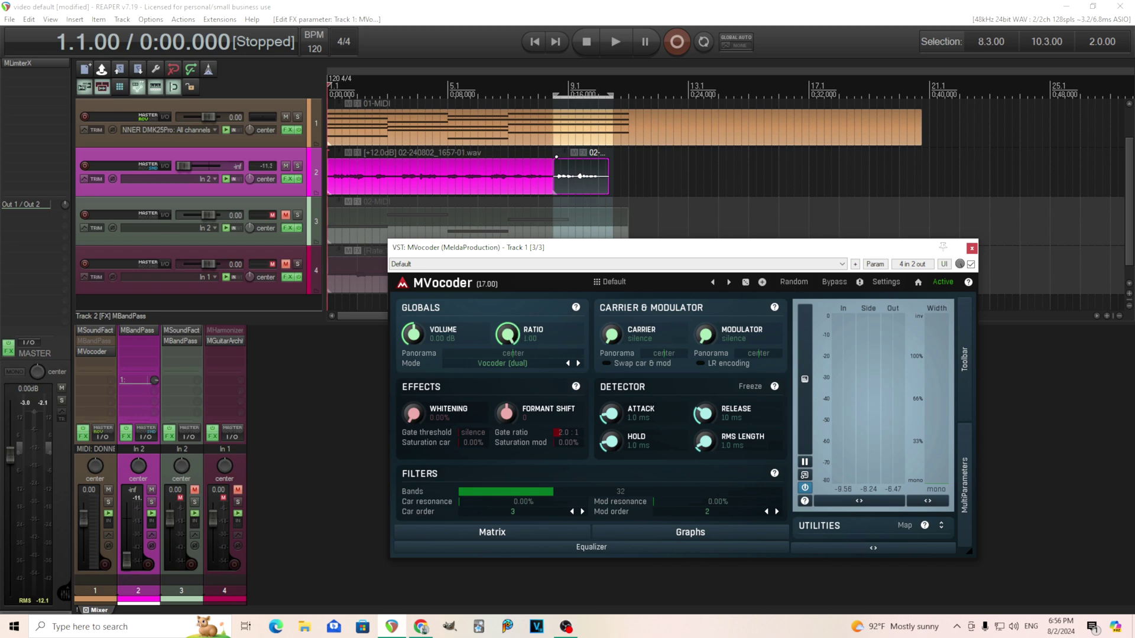
- Set the mode to Morph 1 and play the project while lowering the ratio to 0.27 and trying out whitening
click(518, 367)
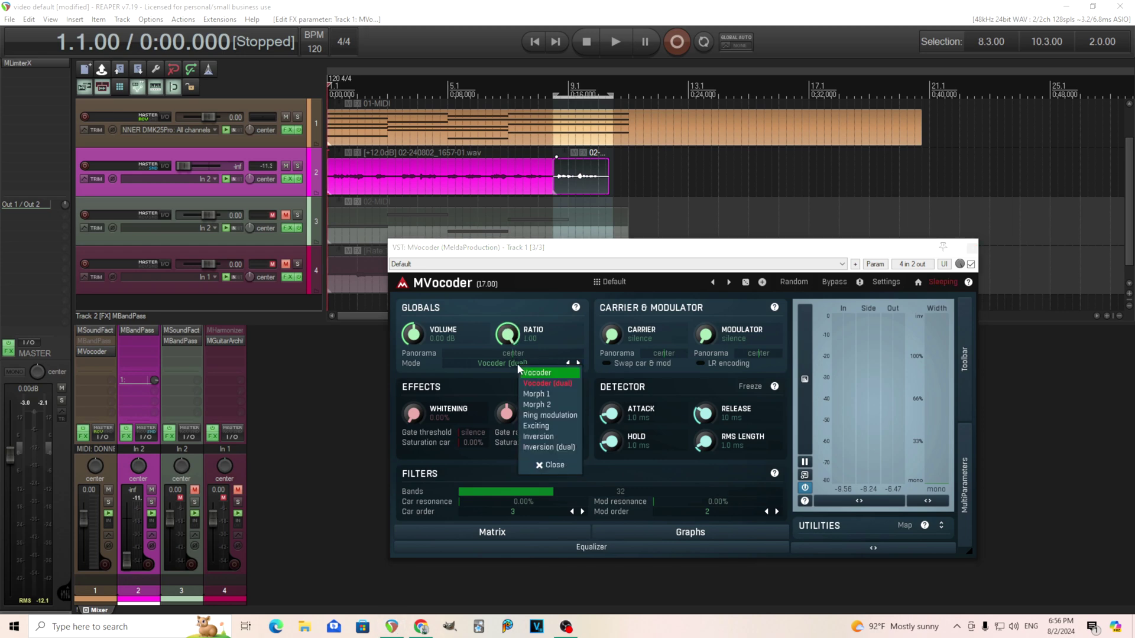
click(555, 396)
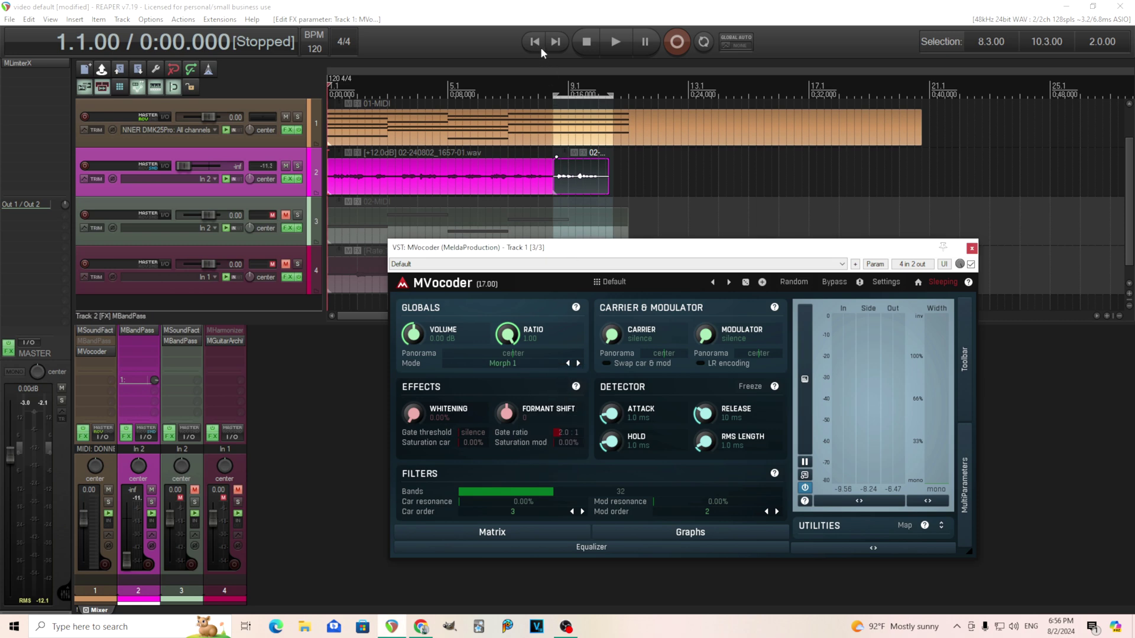
click(616, 41)
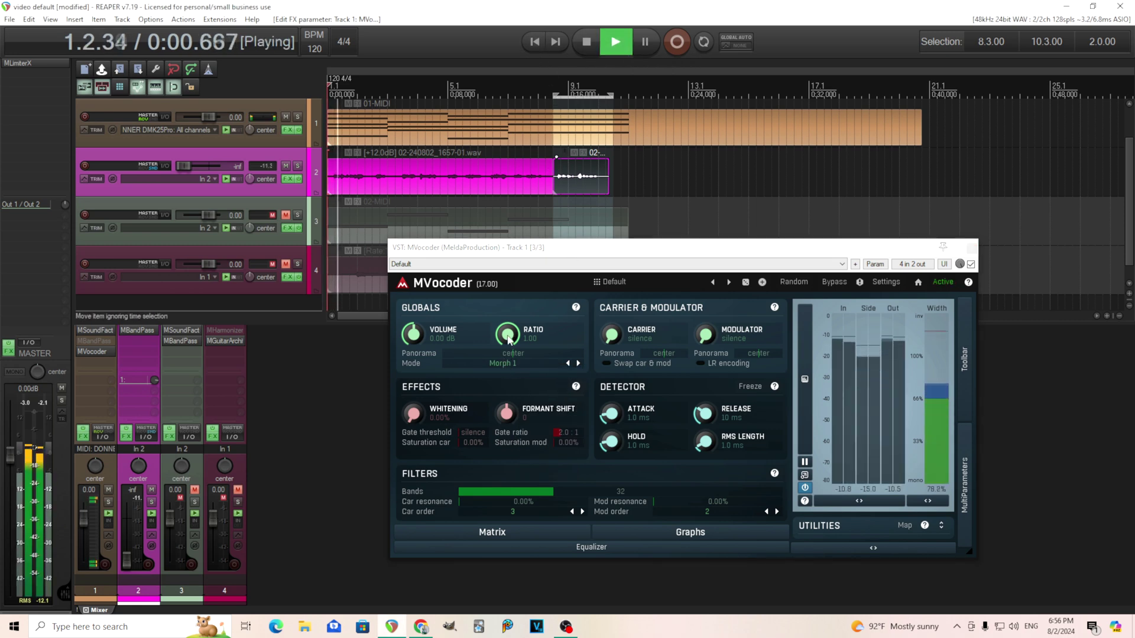
mouse_move(508, 338)
mouse_down()
mouse_move(507, 410)
mouse_move(516, 339)
mouse_up()
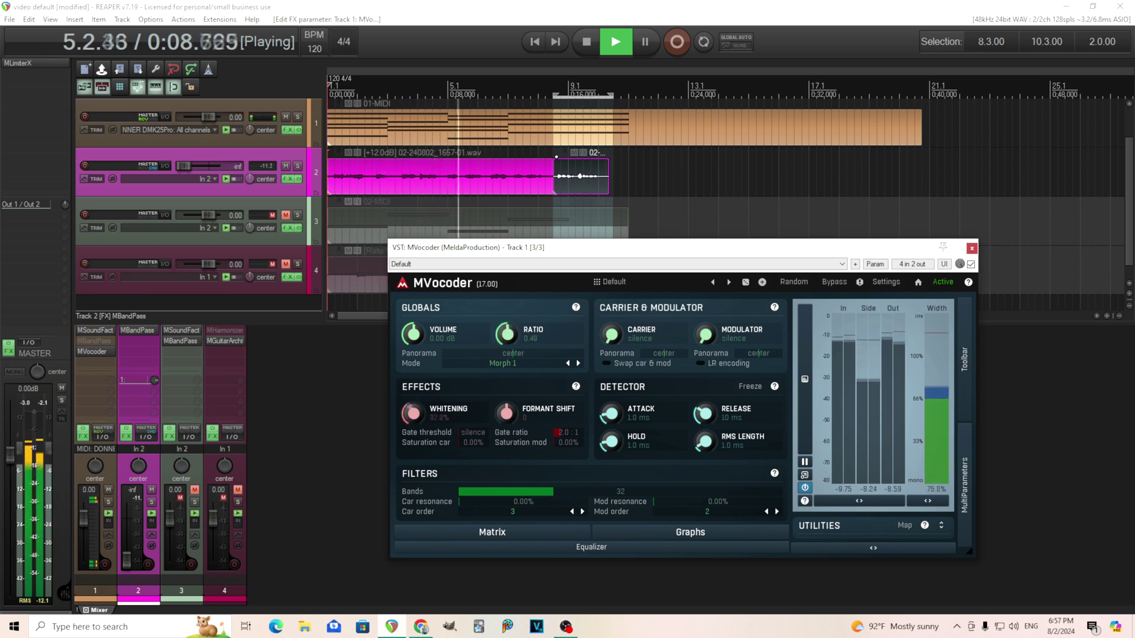
drag(414, 414, 414, 458)
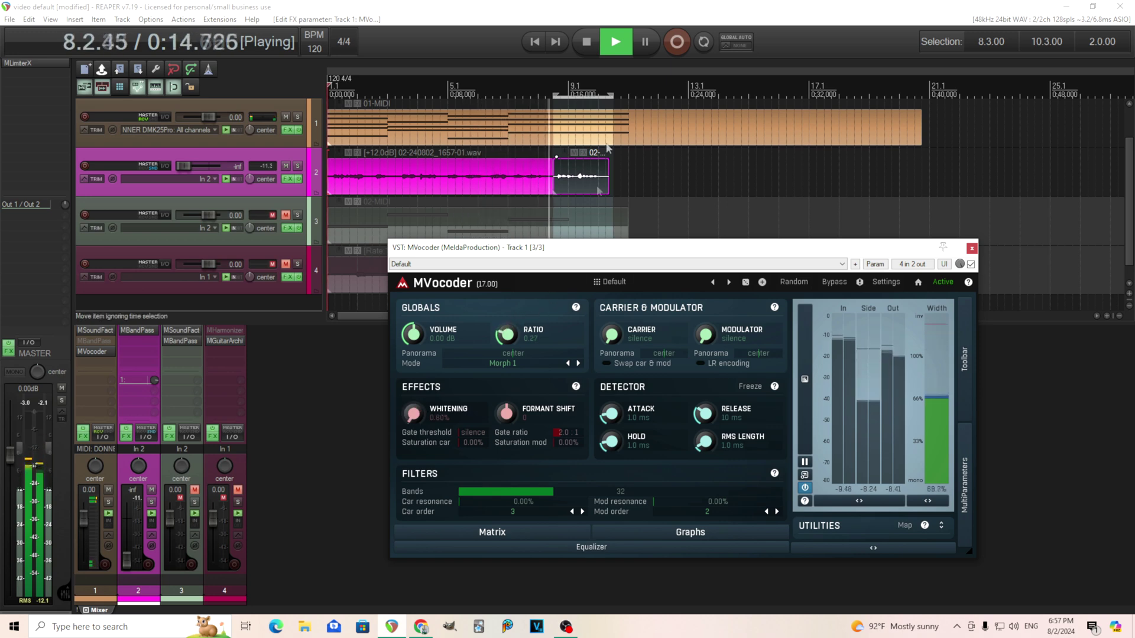
key(space)
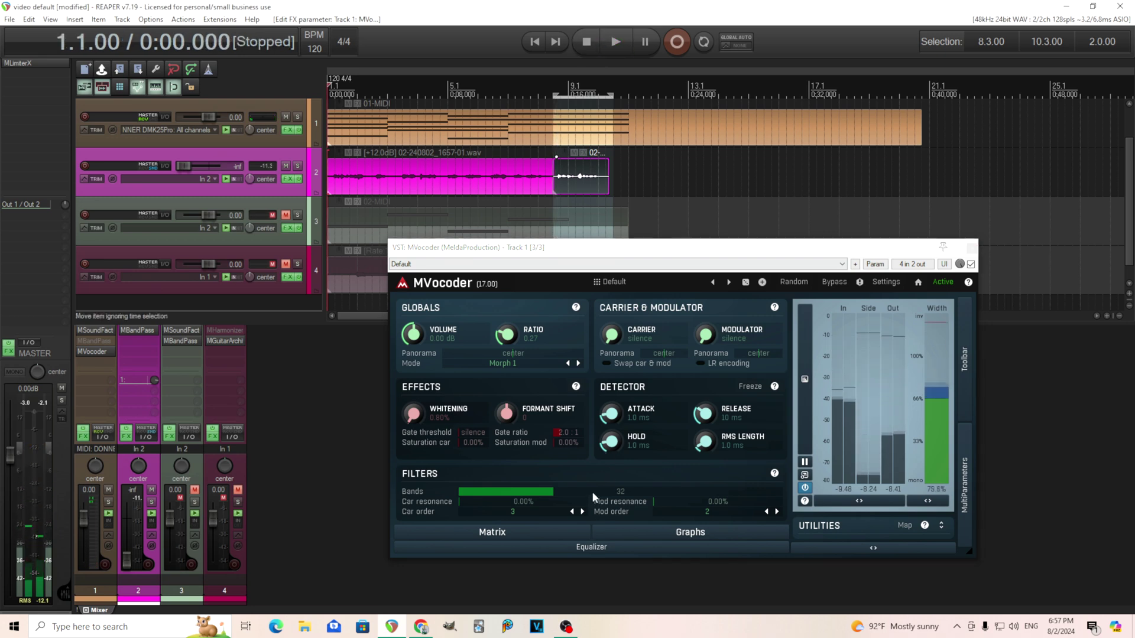
- Try 87 filter bands during playback while lowering the ratio to 0.00, and reset the bands to 32
drag(594, 498, 778, 498)
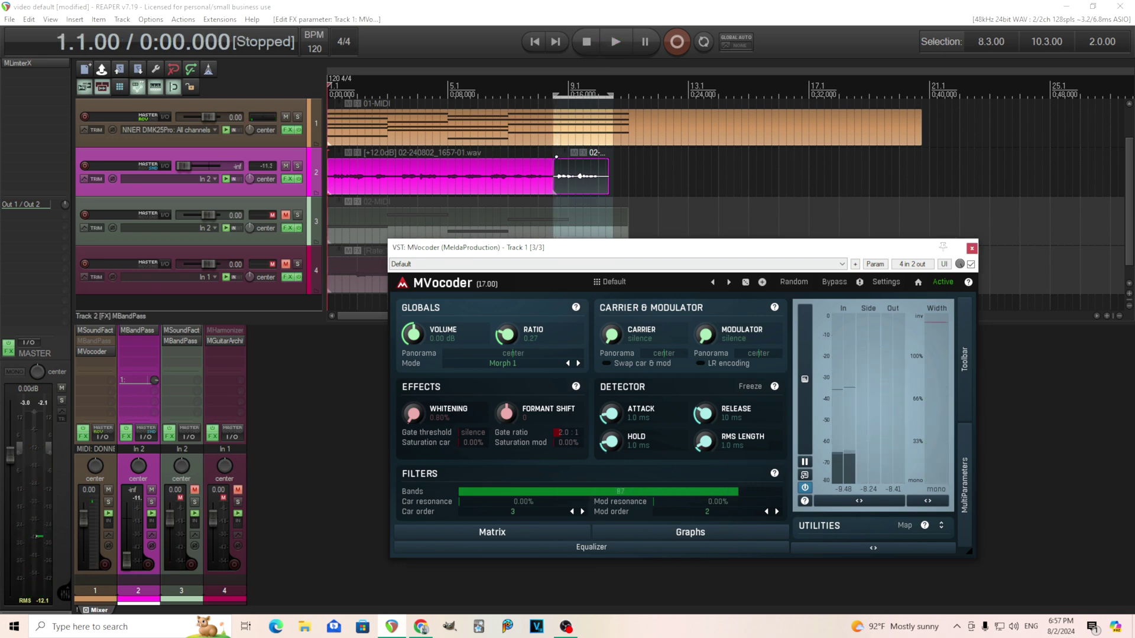
click(615, 43)
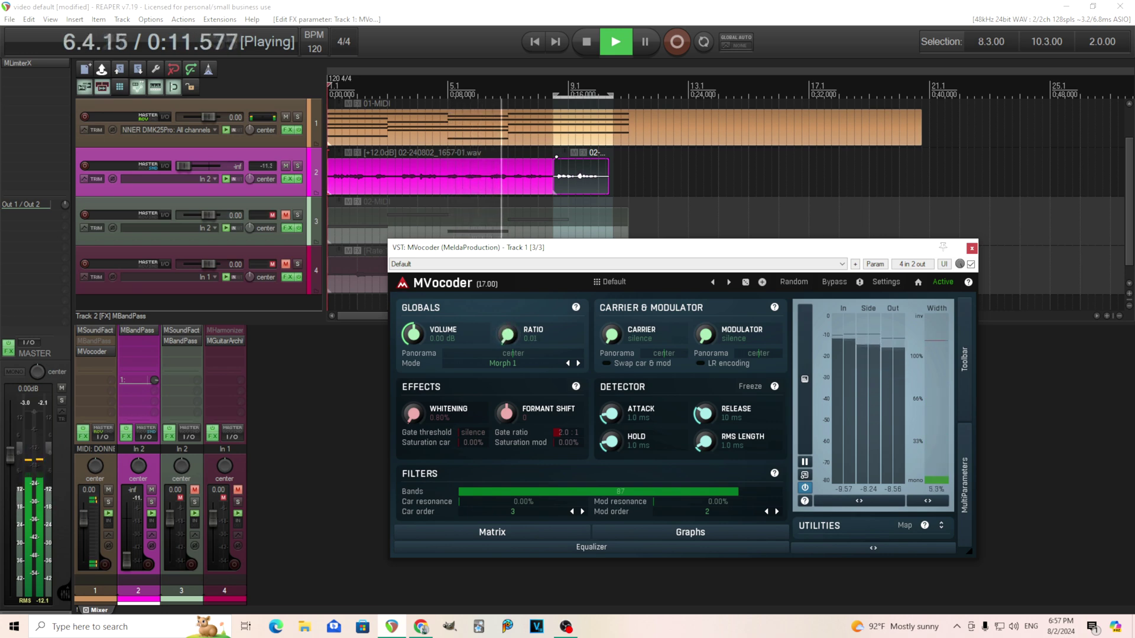
click(585, 48)
click(562, 492)
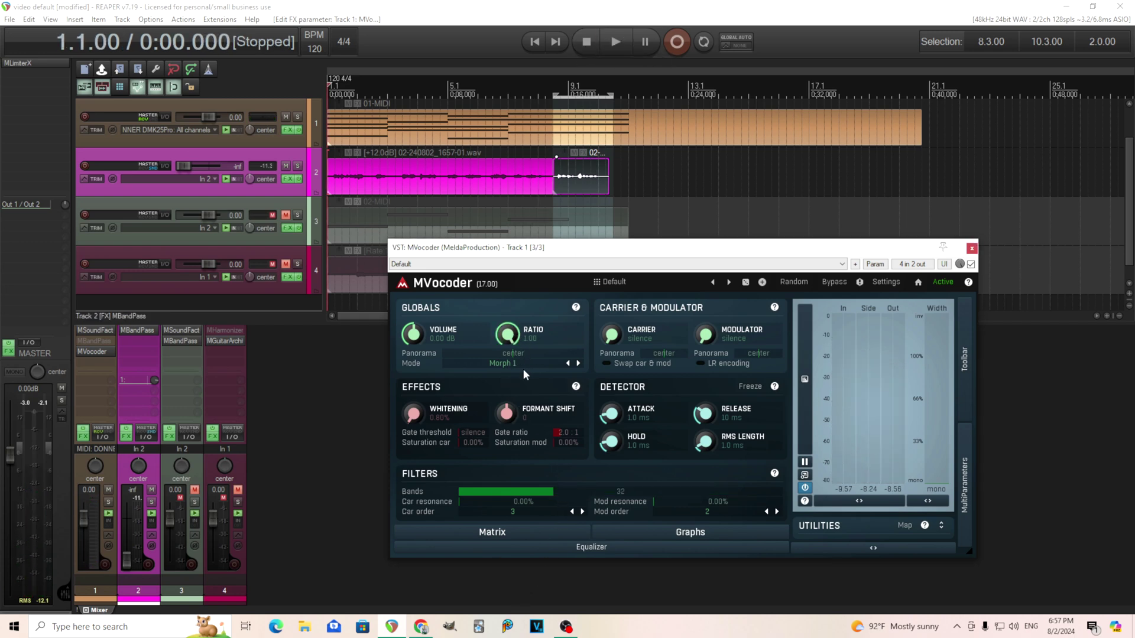
- Set the mode to Morph 2, play the project while lowering the ratio to 0.00, and raise the ratio slightly after stopping
click(520, 365)
click(552, 404)
click(614, 42)
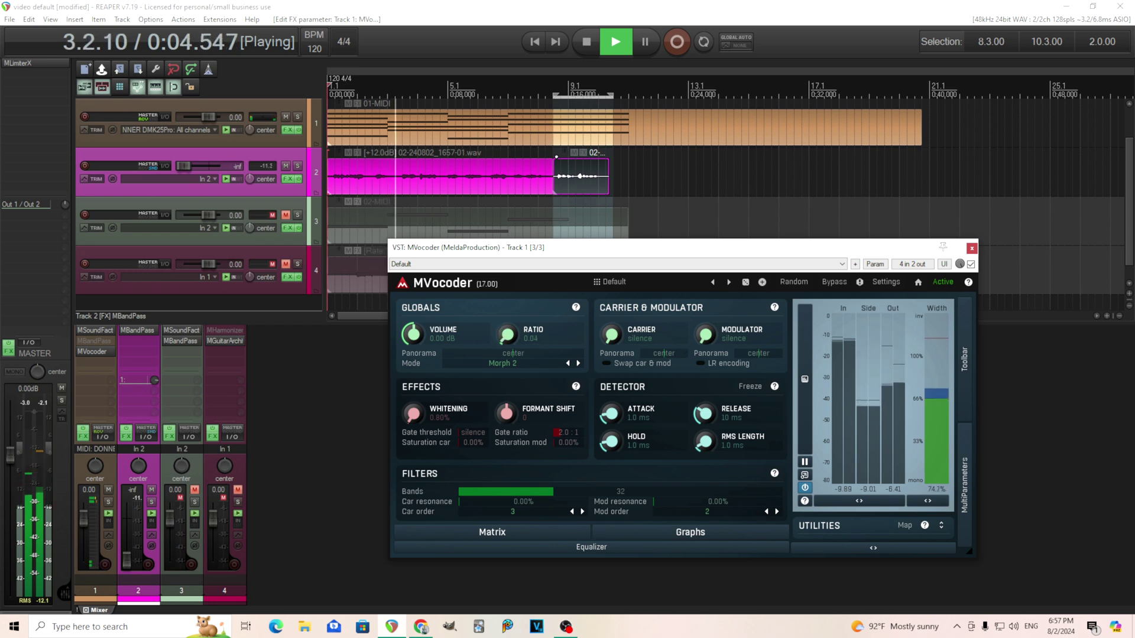
click(587, 43)
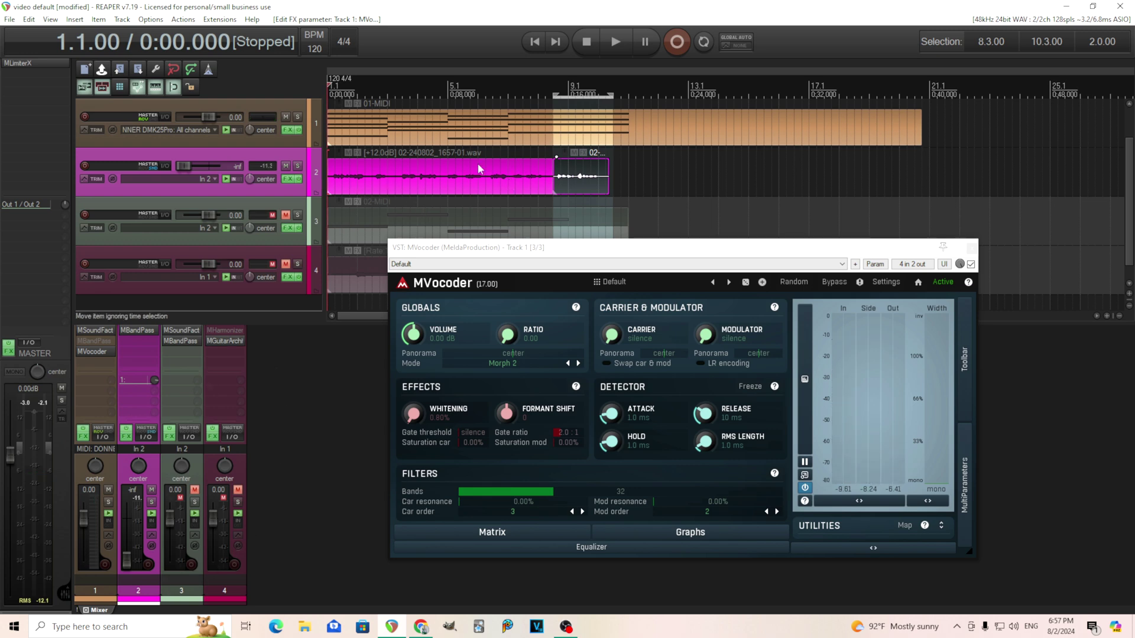
drag(506, 335, 506, 284)
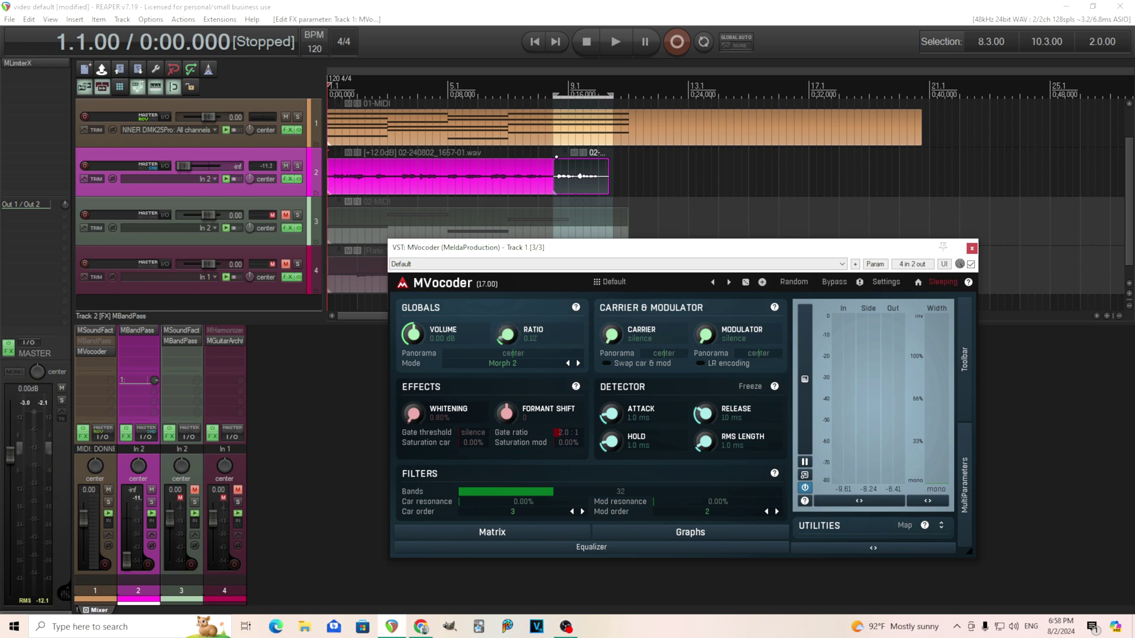
- Raise the ratio to 1.00 and set the mode to Ring modulation
drag(507, 330, 507, 283)
click(515, 363)
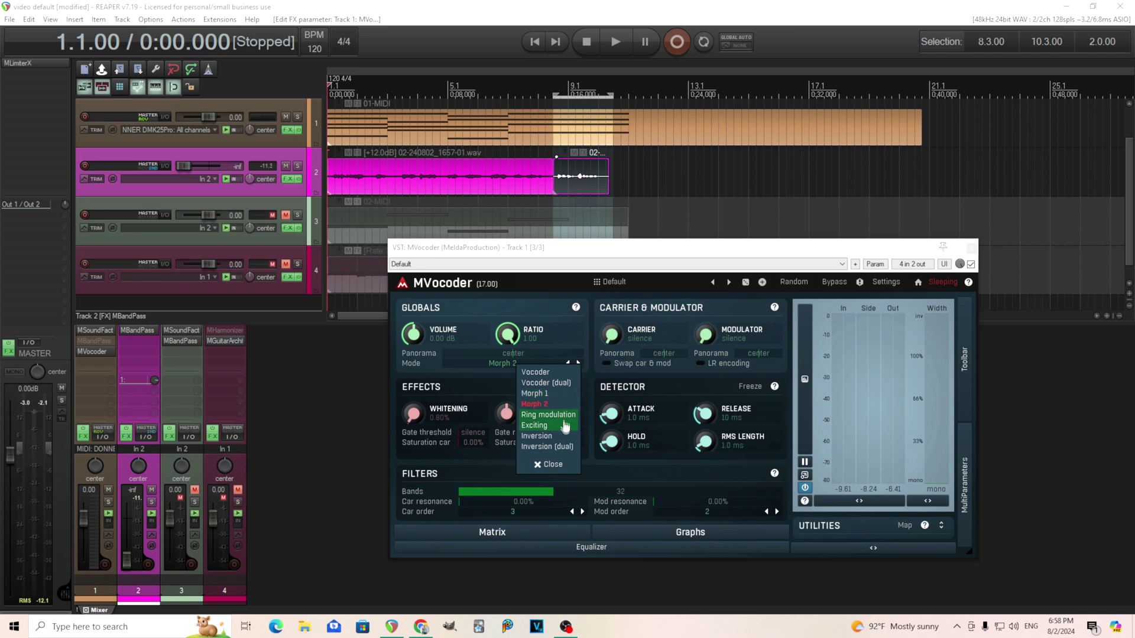
click(562, 416)
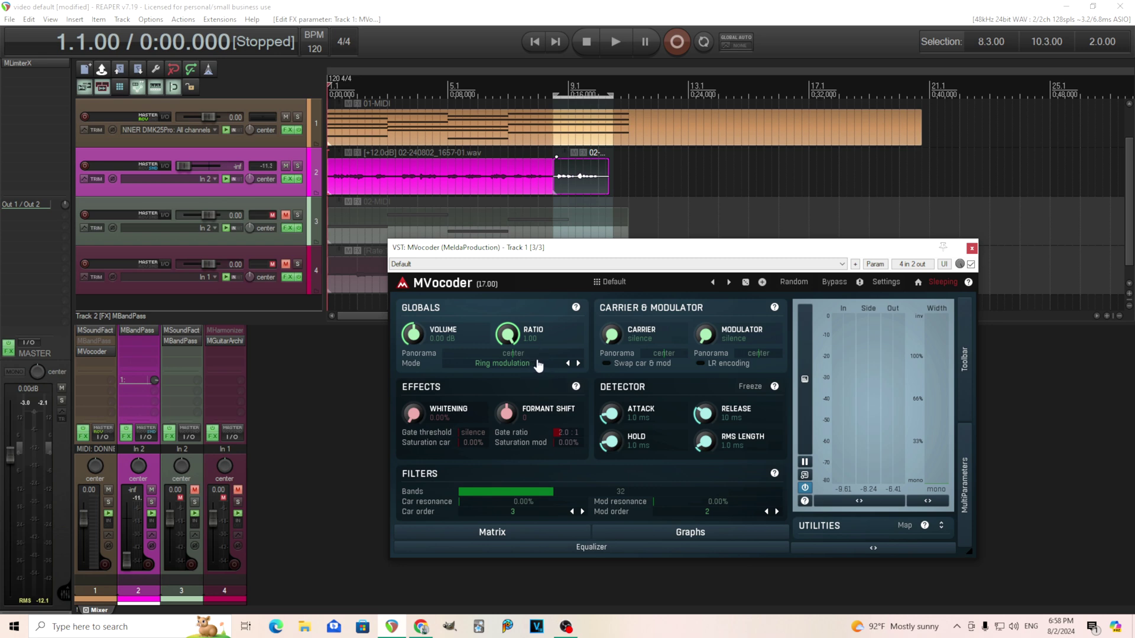
- Play the project in Ring modulation mode while raising the vocoder's output volume to 12.0 dB, and stop playback
click(617, 40)
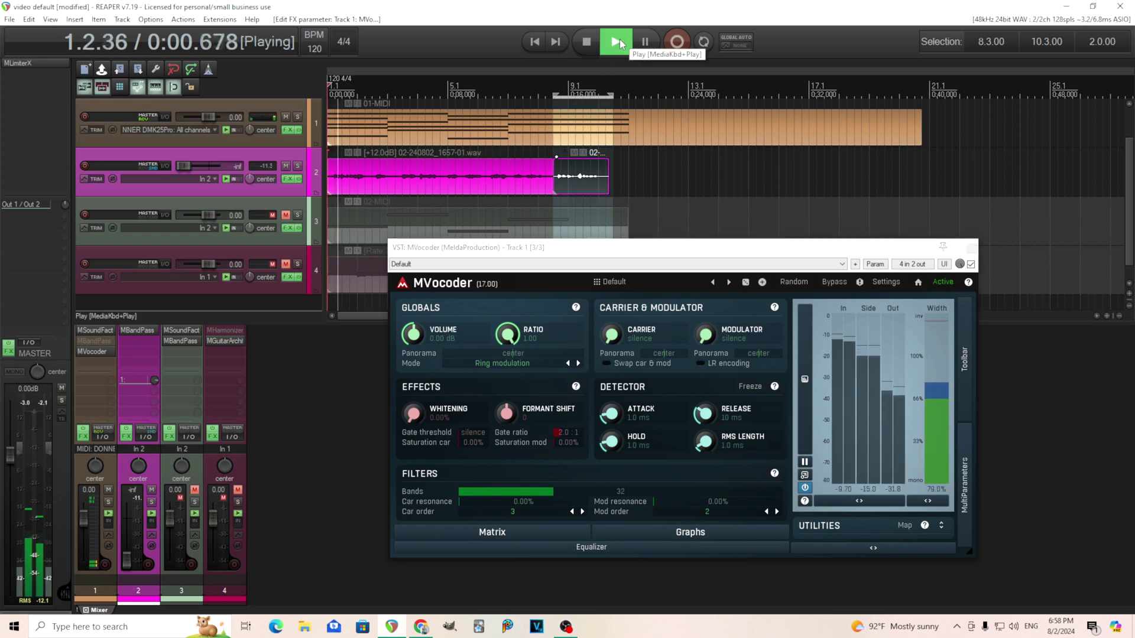
drag(419, 337, 419, 278)
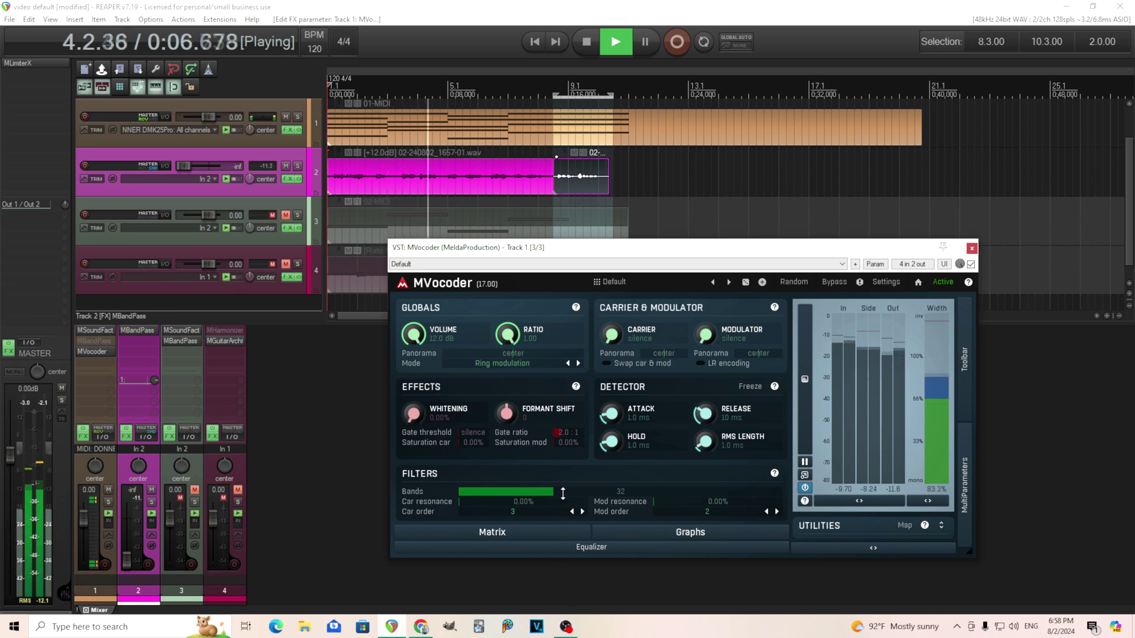
click(581, 40)
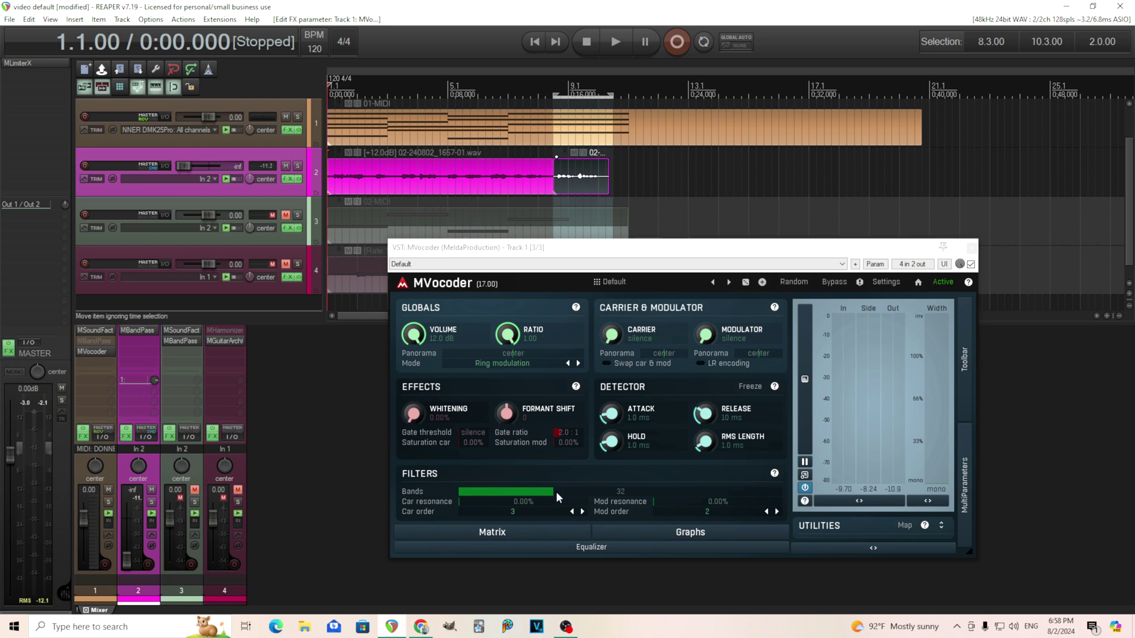
- Play the project while sweeping the filter bands between 4 and 97, and reset the bands to 32 after stopping
click(614, 46)
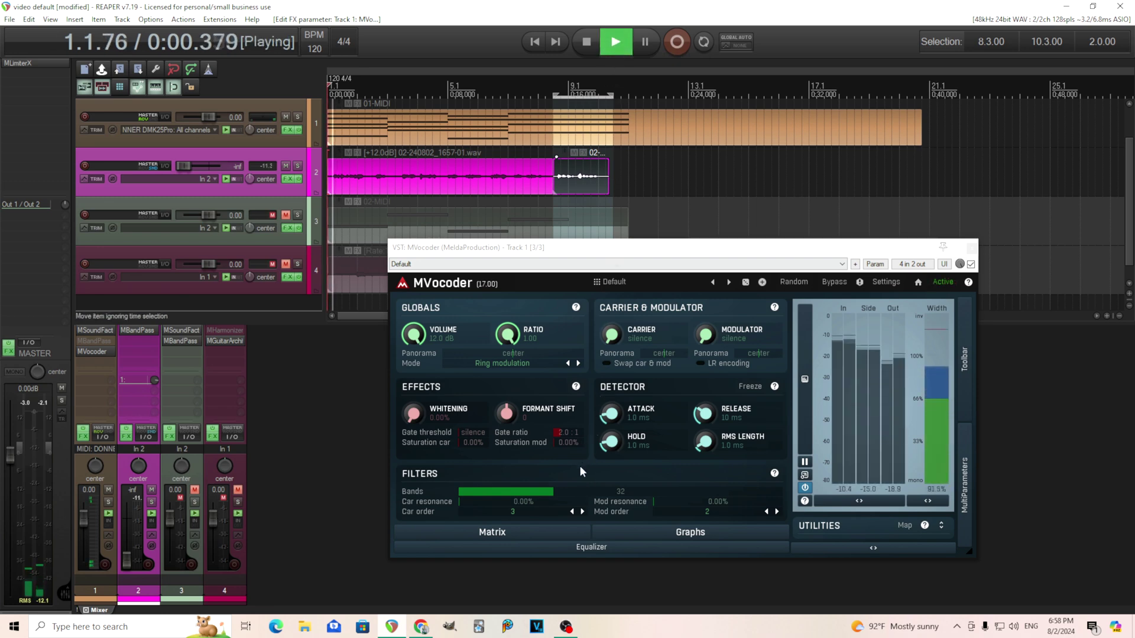
drag(590, 491, 728, 491)
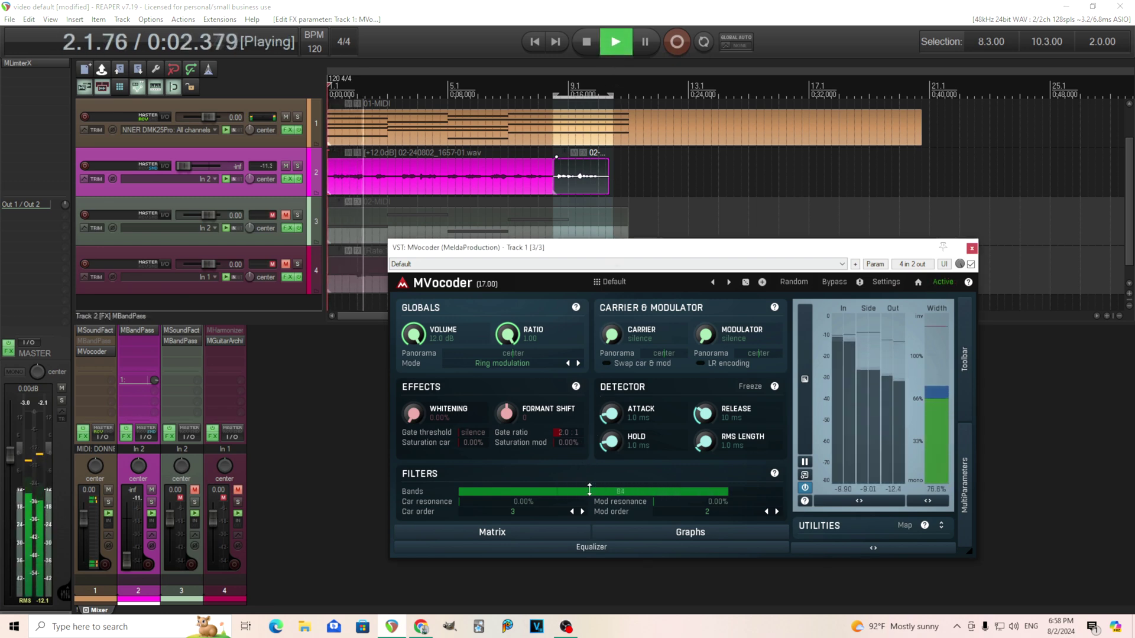
drag(590, 490, 633, 490)
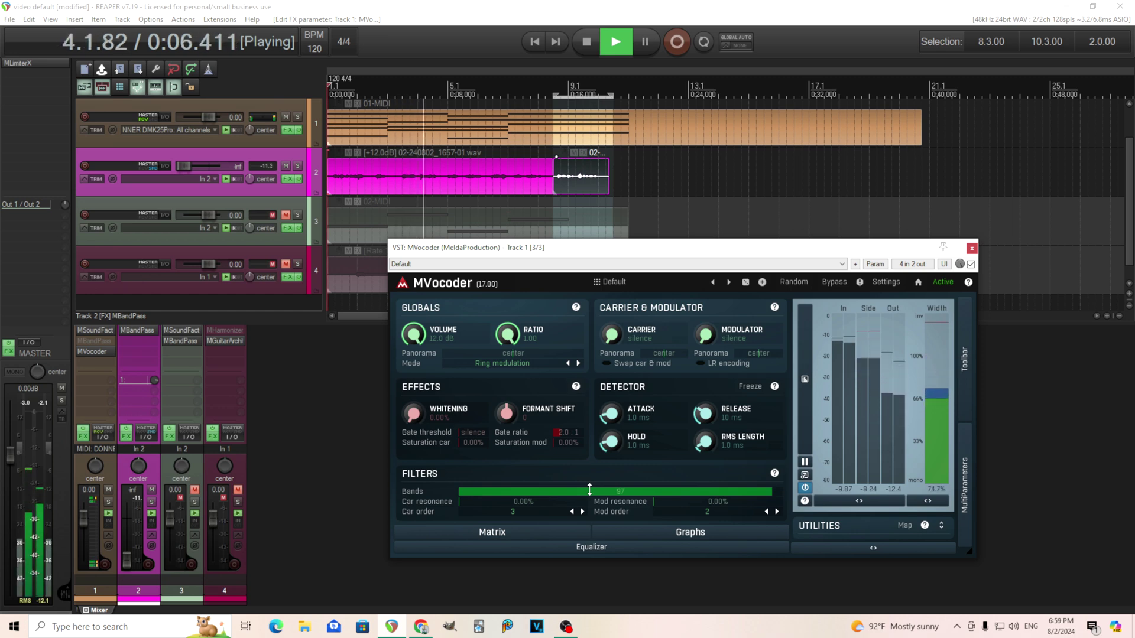
drag(633, 490, 380, 490)
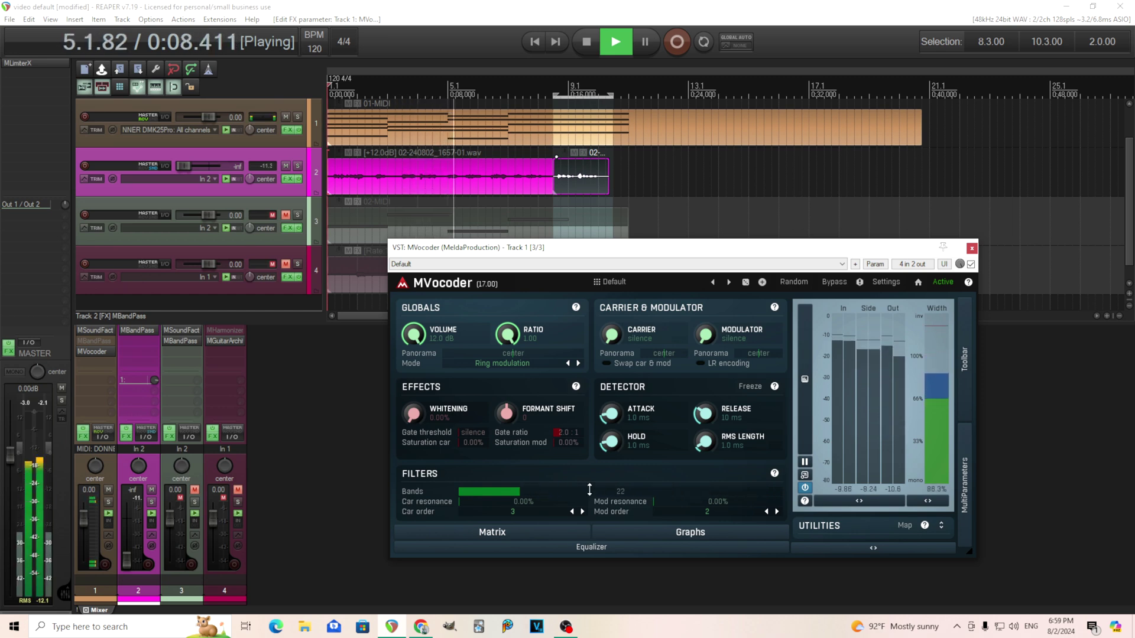
drag(589, 490, 589, 537)
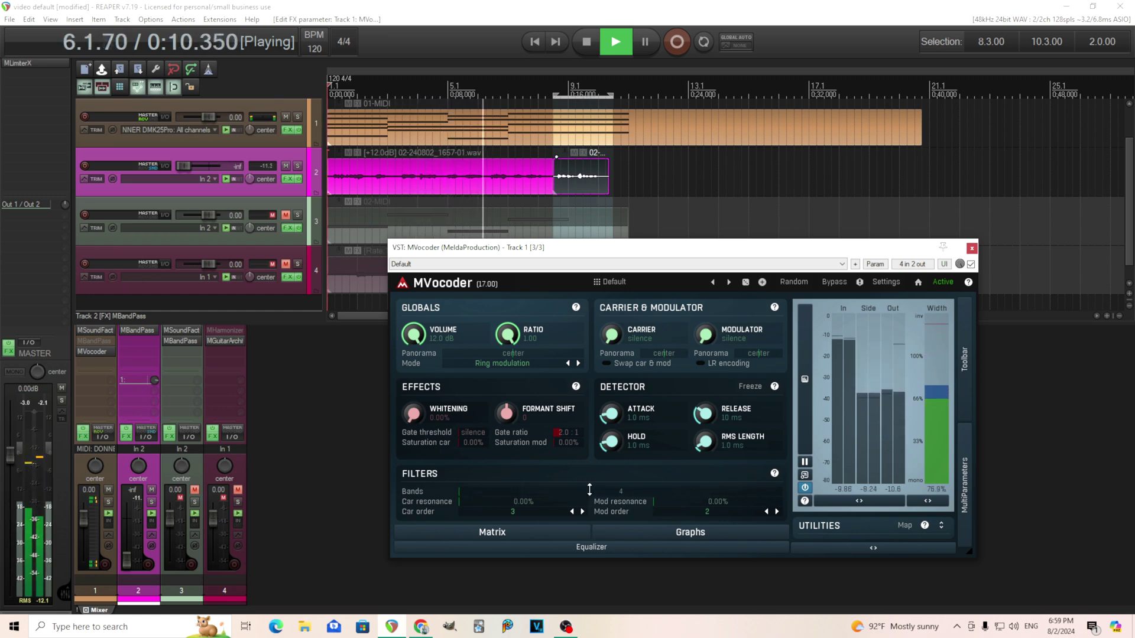
mouse_move(589, 490)
mouse_down()
mouse_move(589, 506)
mouse_move(589, 467)
mouse_move(589, 495)
mouse_up()
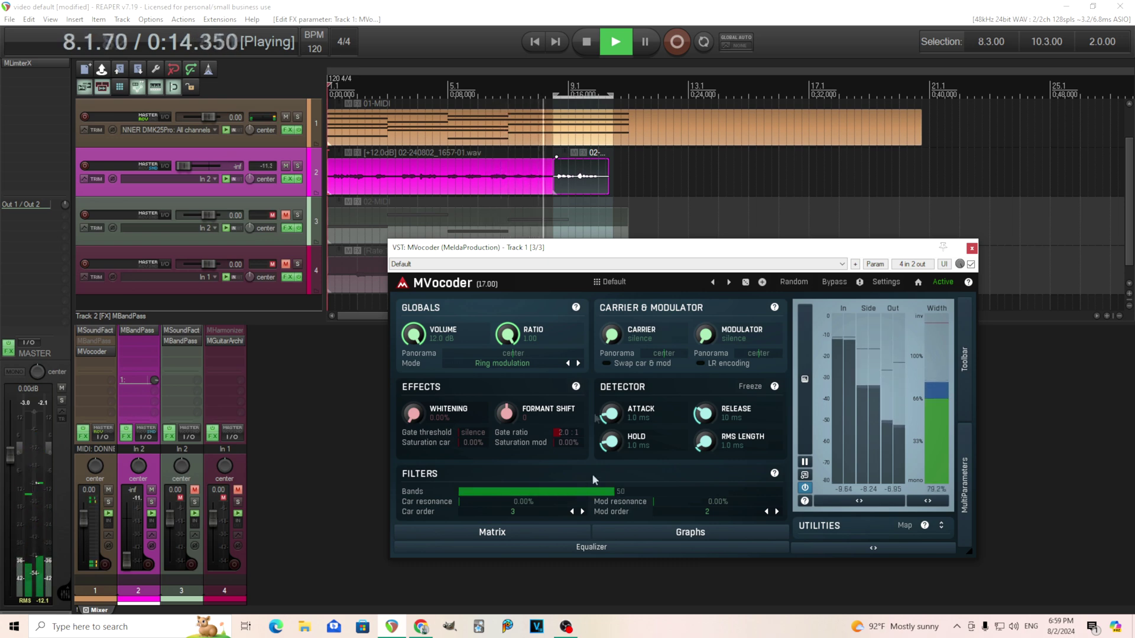
key(space)
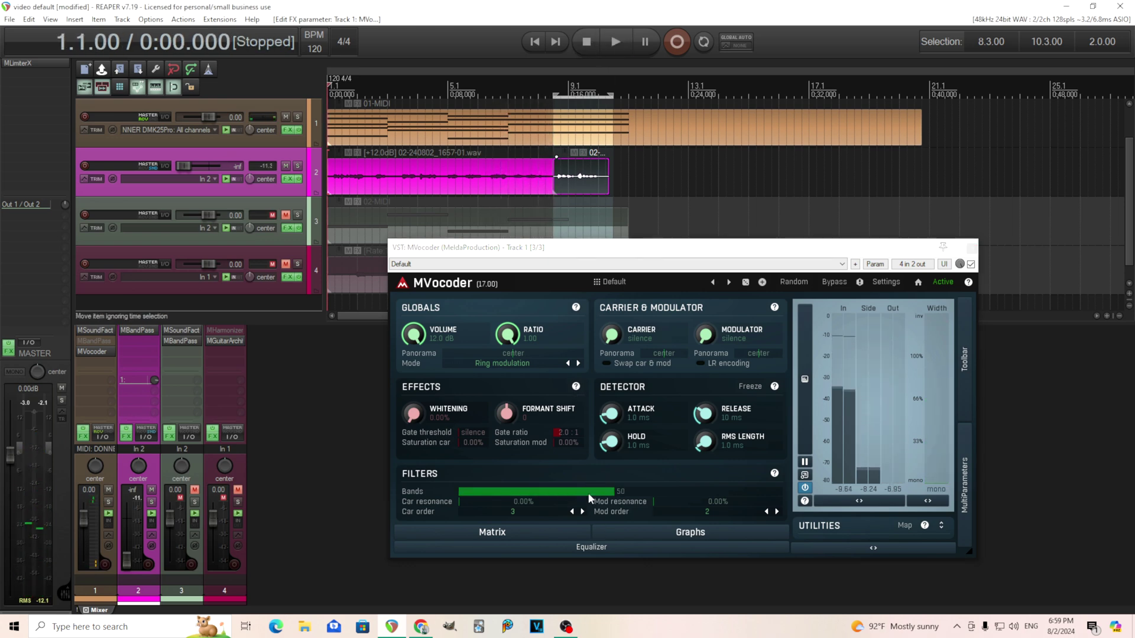
drag(587, 493, 587, 500)
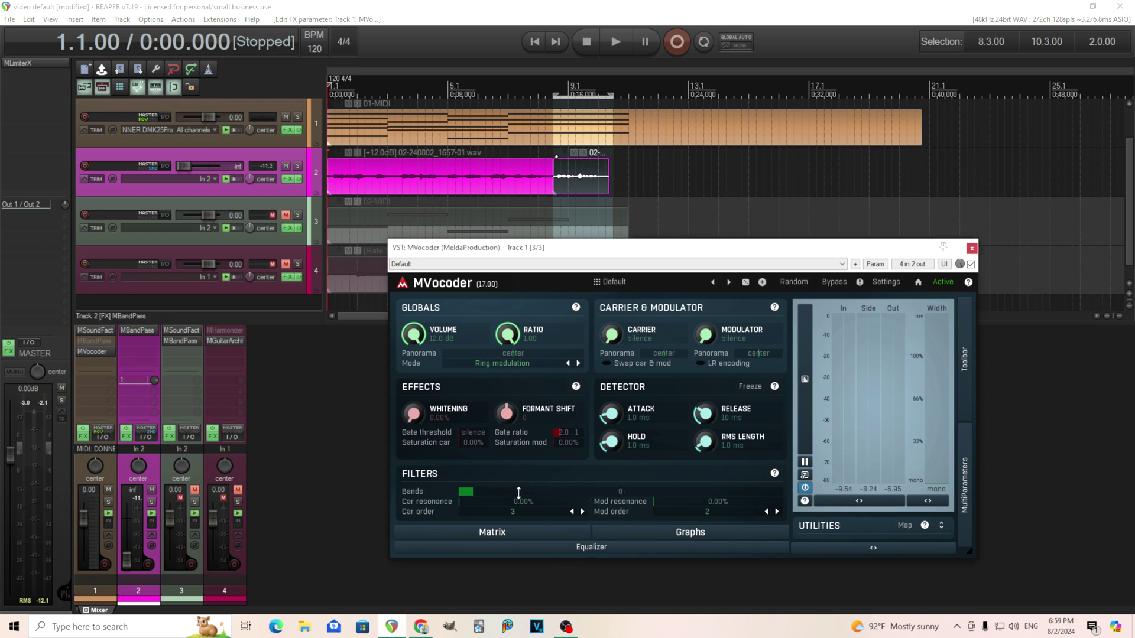
drag(519, 493, 518, 421)
drag(536, 495, 525, 514)
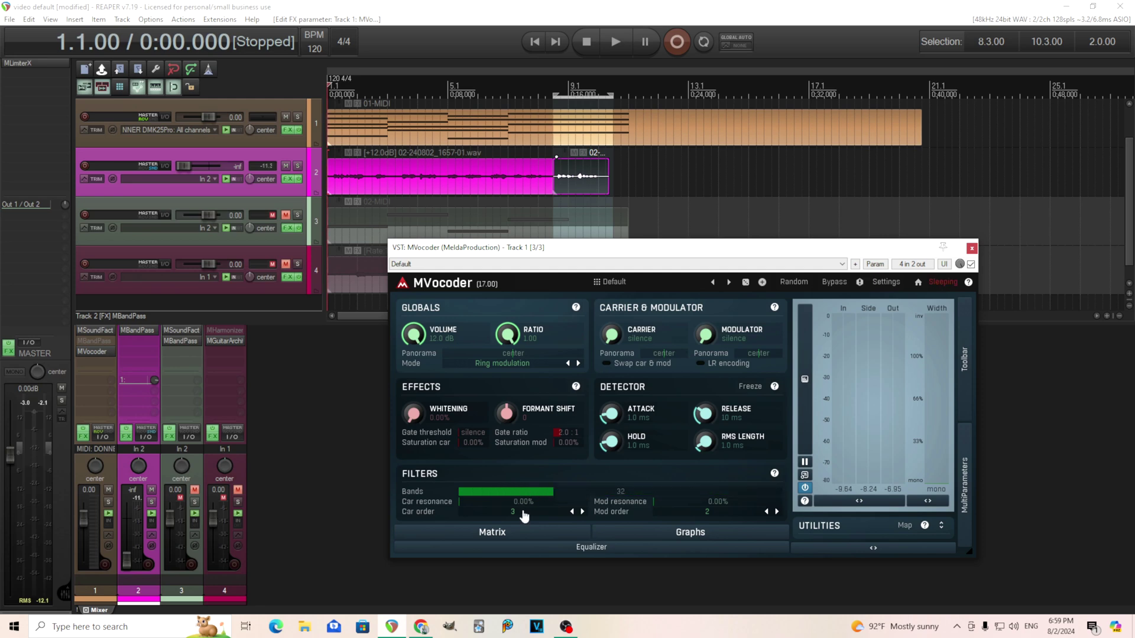
- Set the mode to Exciting and reset the output volume to 0.00 dB
click(540, 367)
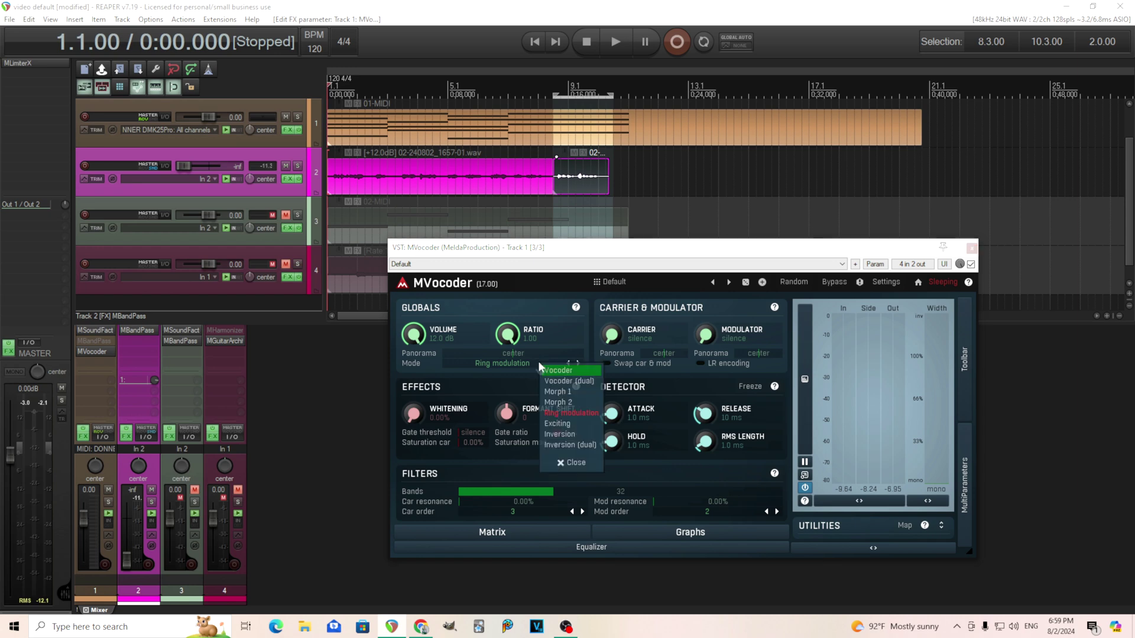
click(560, 423)
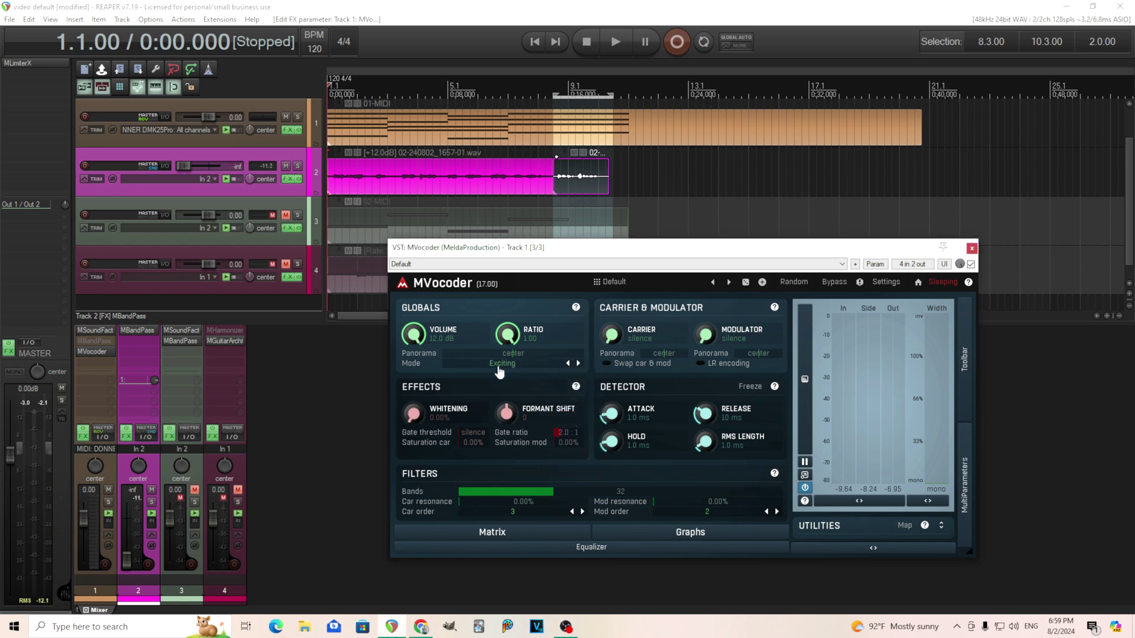
double_click(416, 335)
- Read the Globals help on what the Exciting mode and its ratio control, and close the help
click(576, 308)
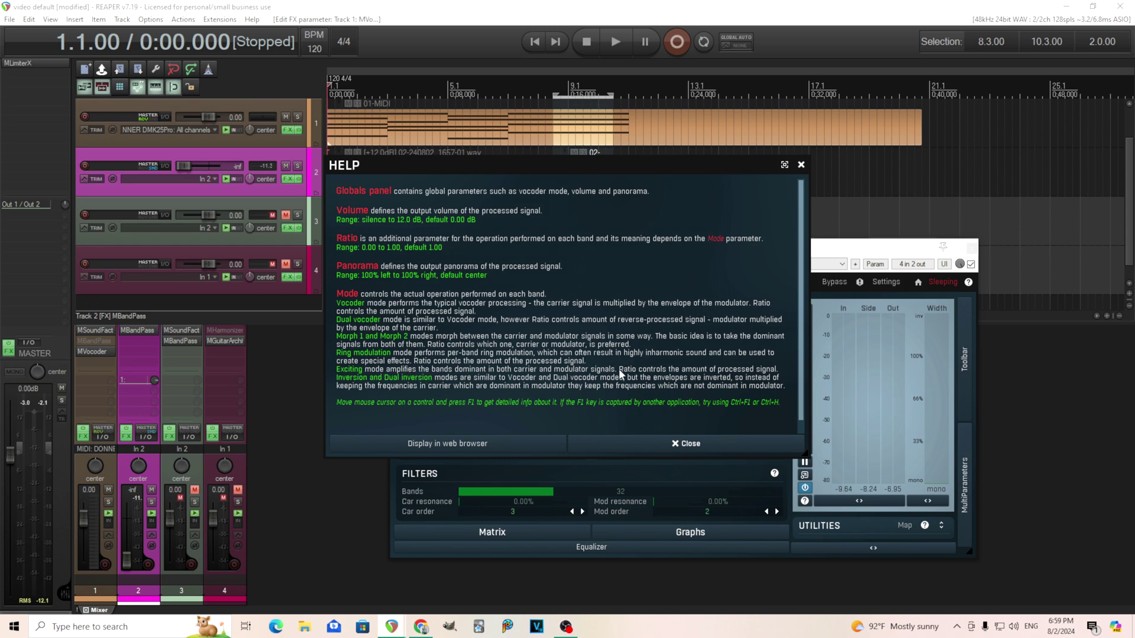
click(724, 445)
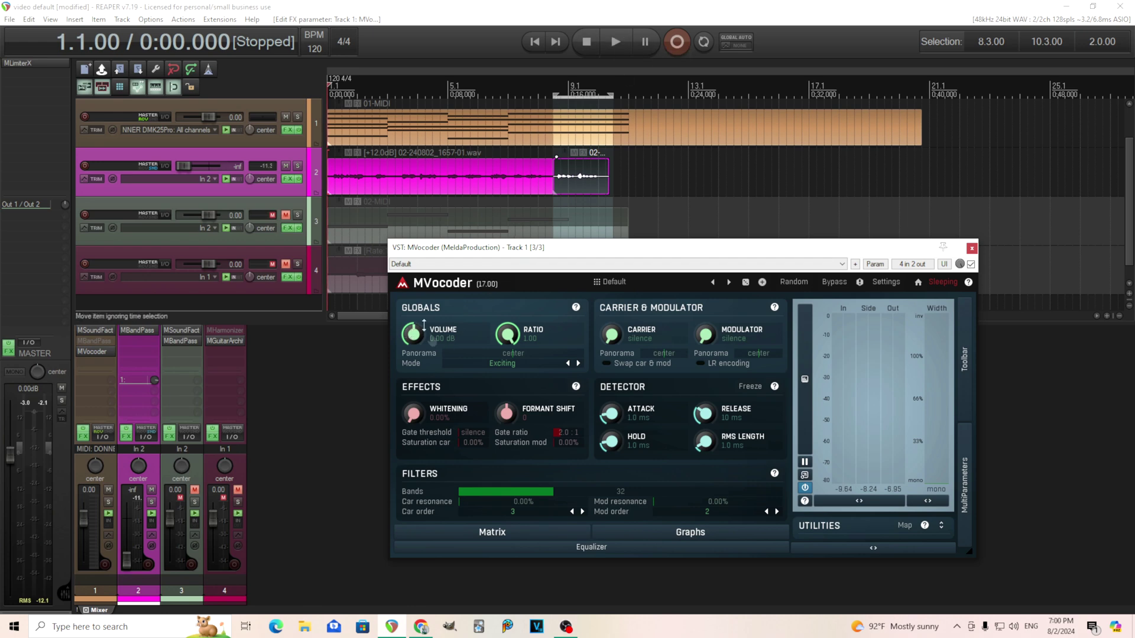
- Play the project at 12.0 dB output volume while varying the ratio and returning it to 1.00, and reset the volume to 0.00 dB after stopping
key(space)
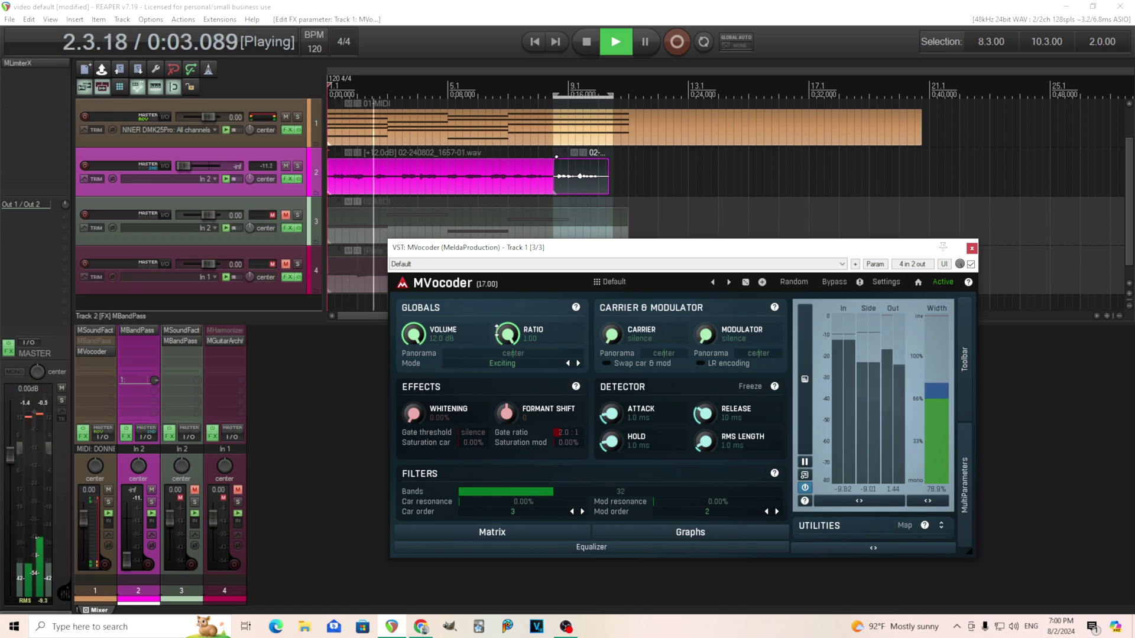
mouse_move(496, 330)
mouse_down()
mouse_move(496, 356)
mouse_move(496, 332)
mouse_up()
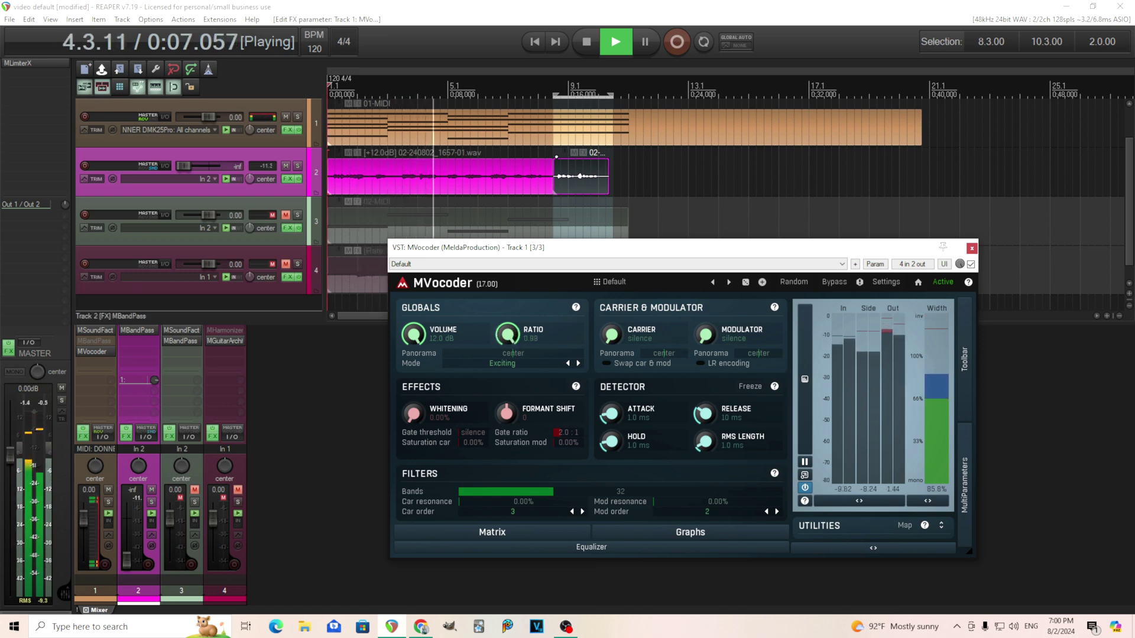
mouse_move(497, 342)
mouse_down()
mouse_move(497, 361)
mouse_move(497, 332)
mouse_up()
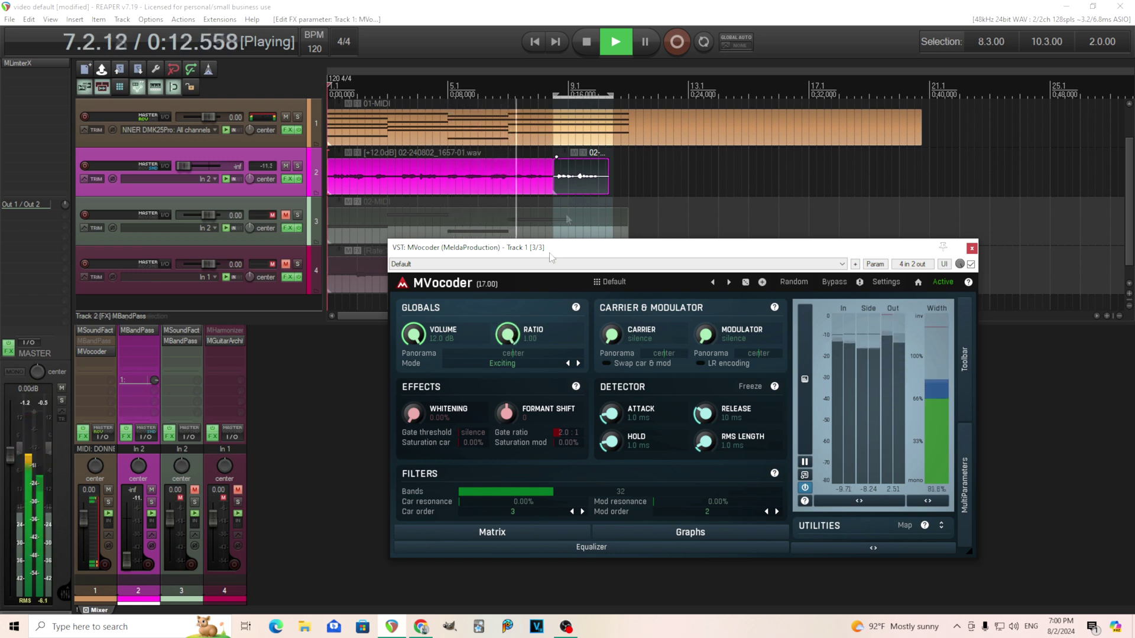
click(587, 42)
double_click(437, 343)
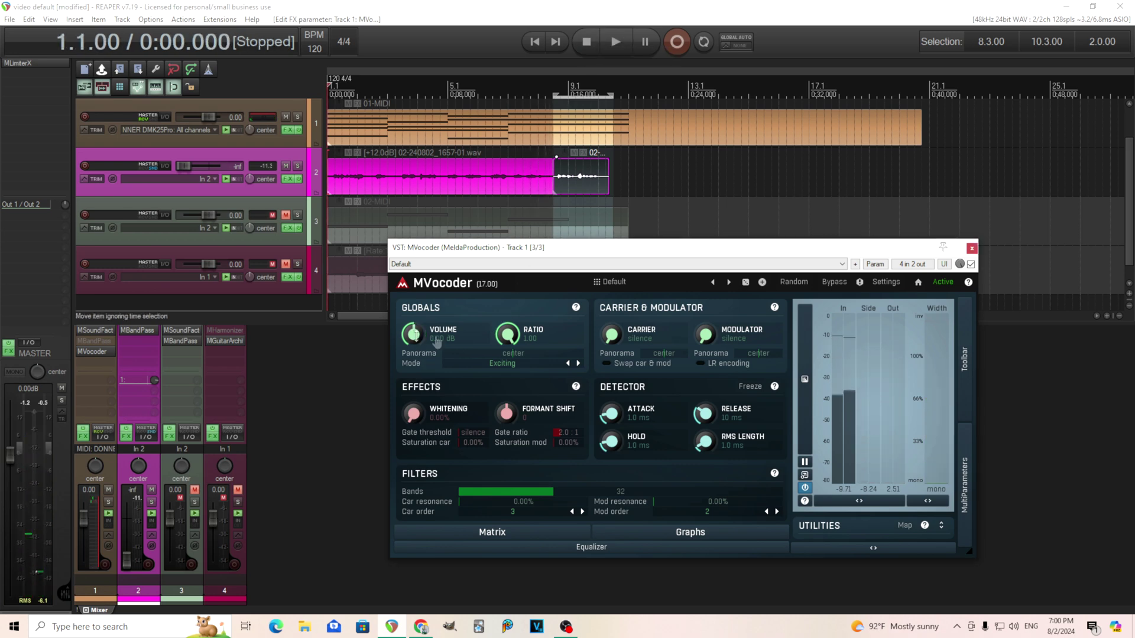
- Set the mode to Inversion and play the project while raising the output volume to 0.55 dB
click(515, 367)
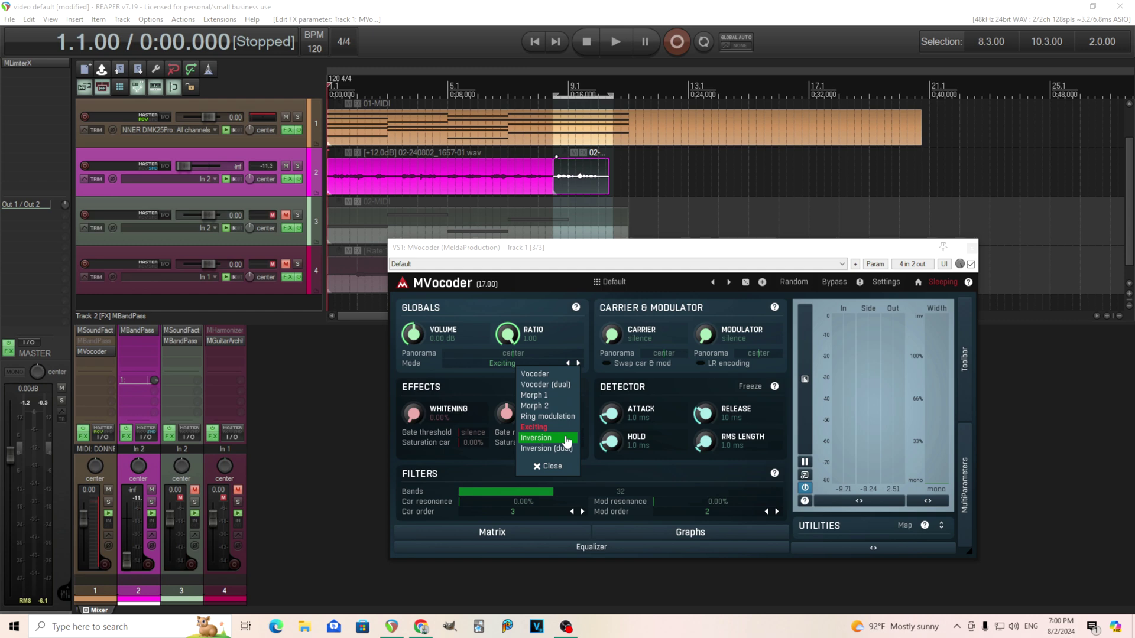
click(565, 439)
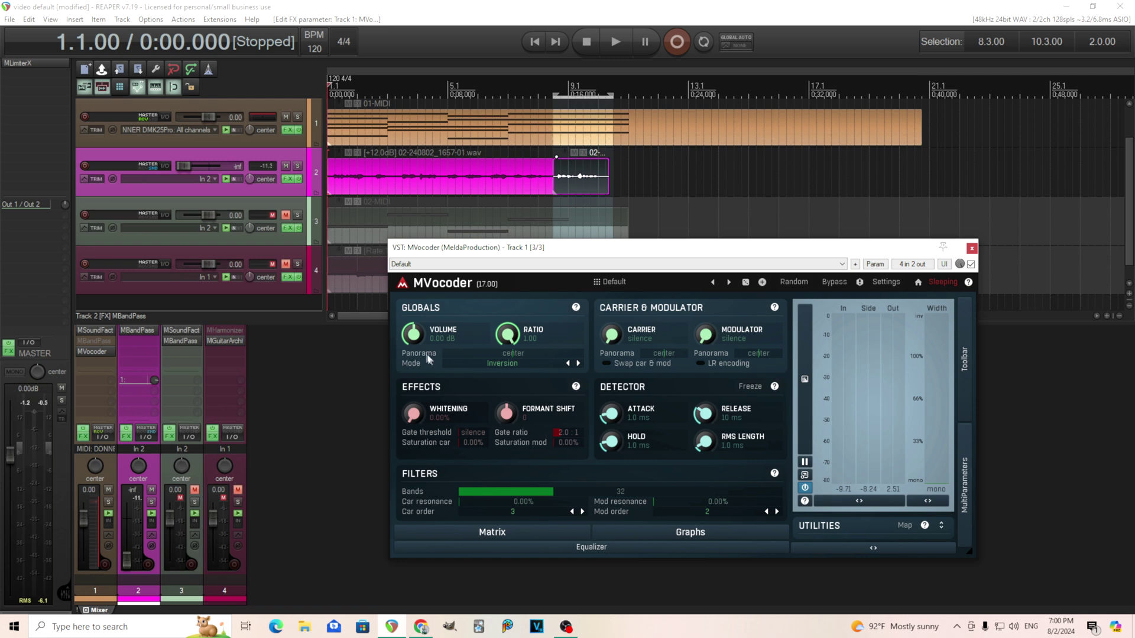
click(615, 42)
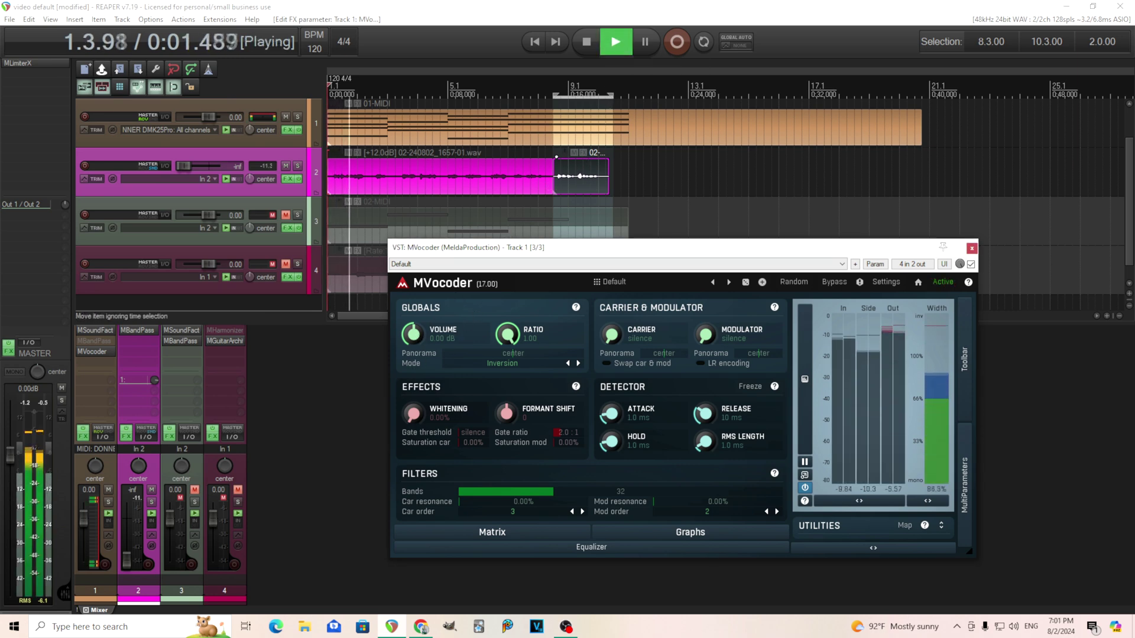
drag(417, 339, 418, 336)
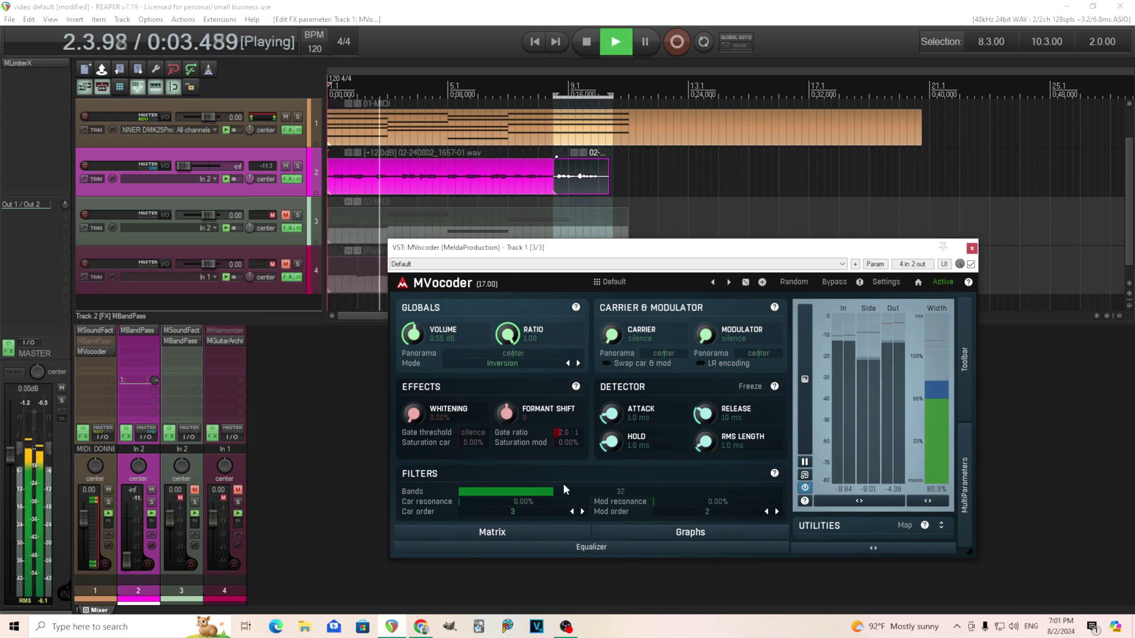
- Try 71 and 5 filter bands during playback in Inversion mode, and reset the bands to 32 after stopping
drag(565, 488, 565, 477)
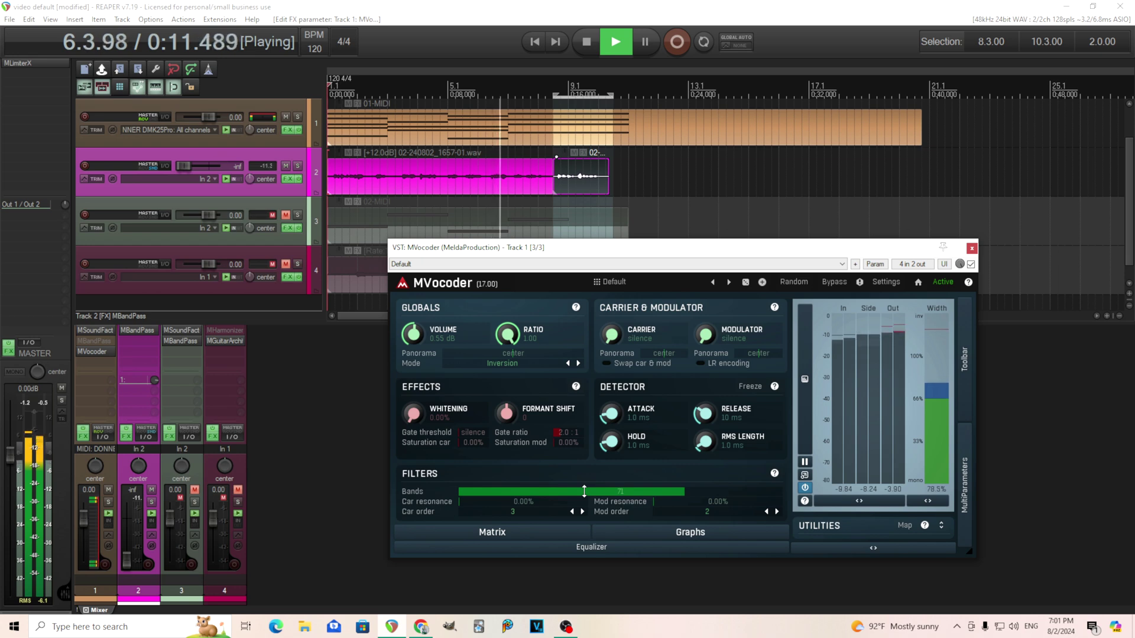
click(591, 46)
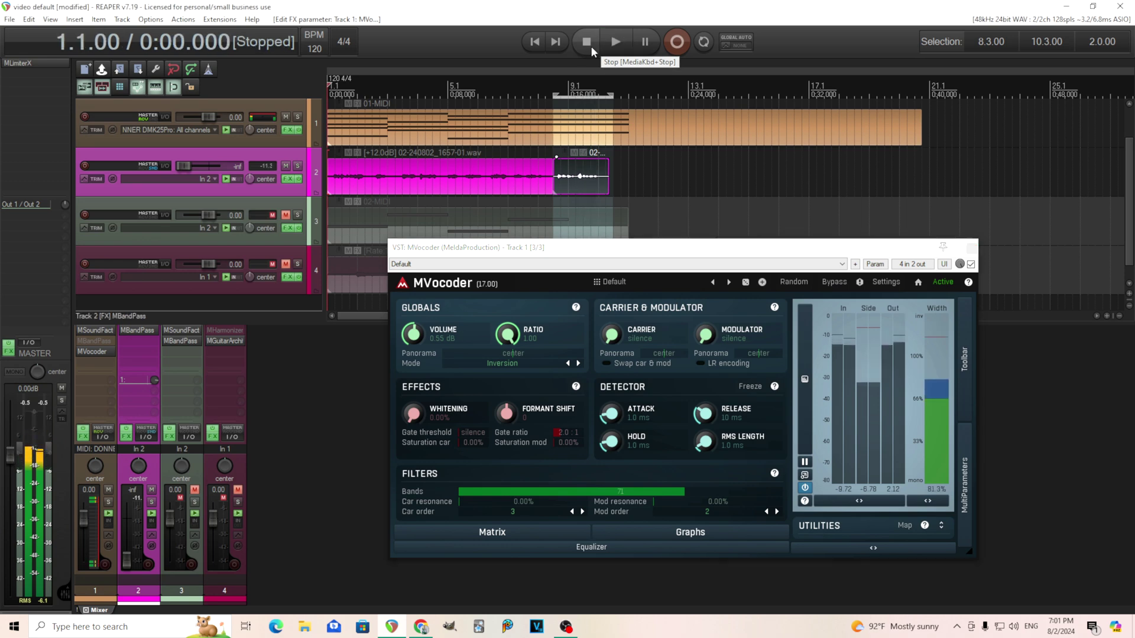
double_click(642, 491)
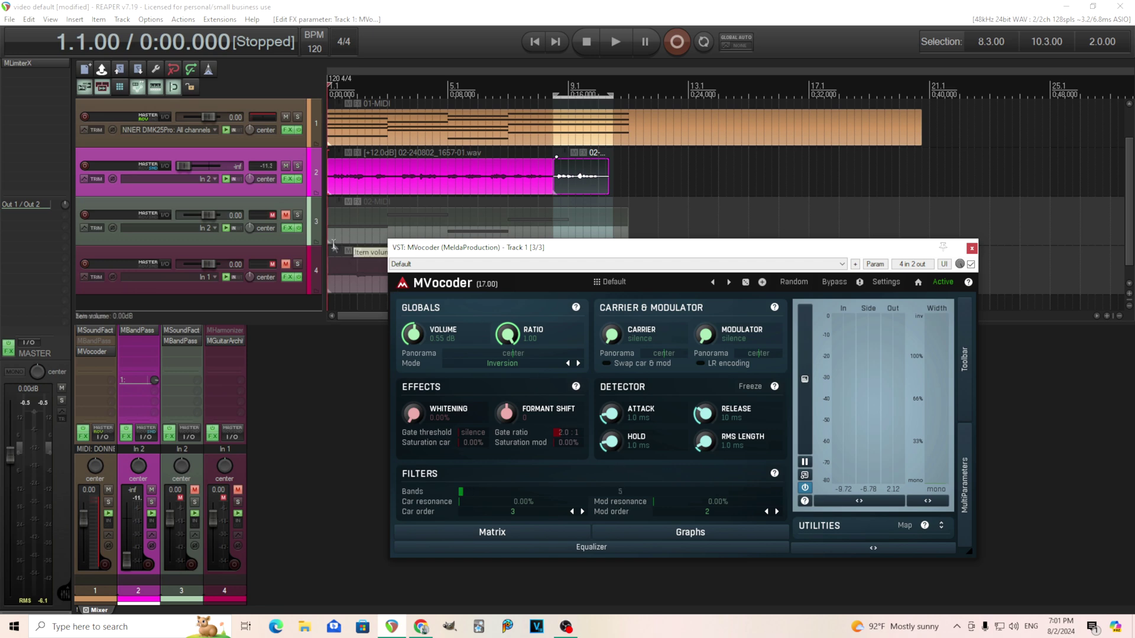
click(624, 45)
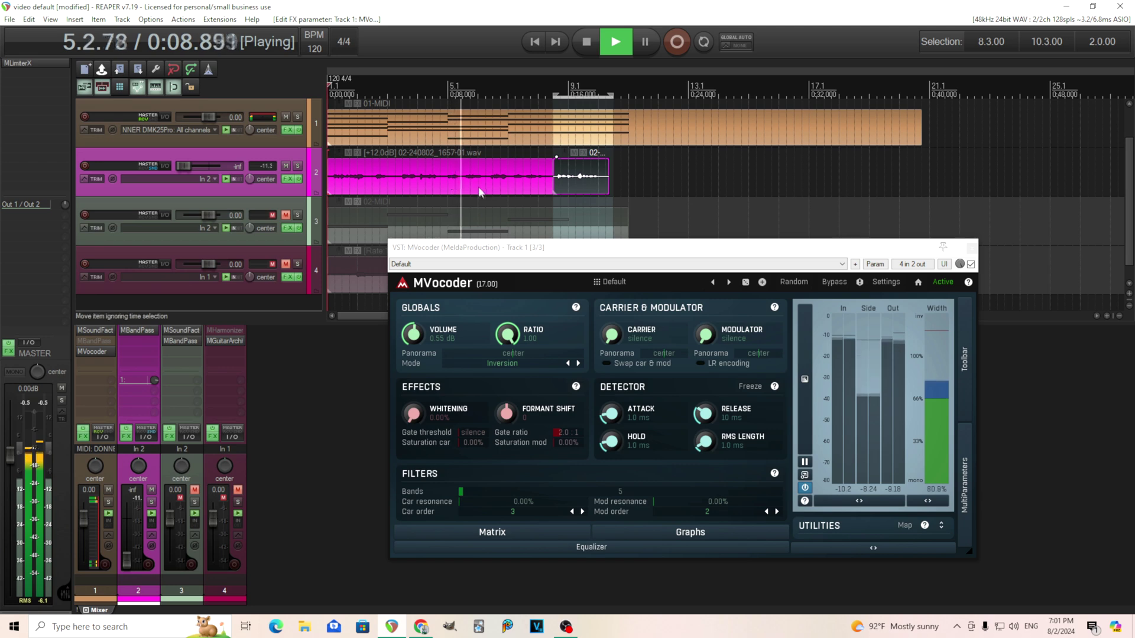
key(space)
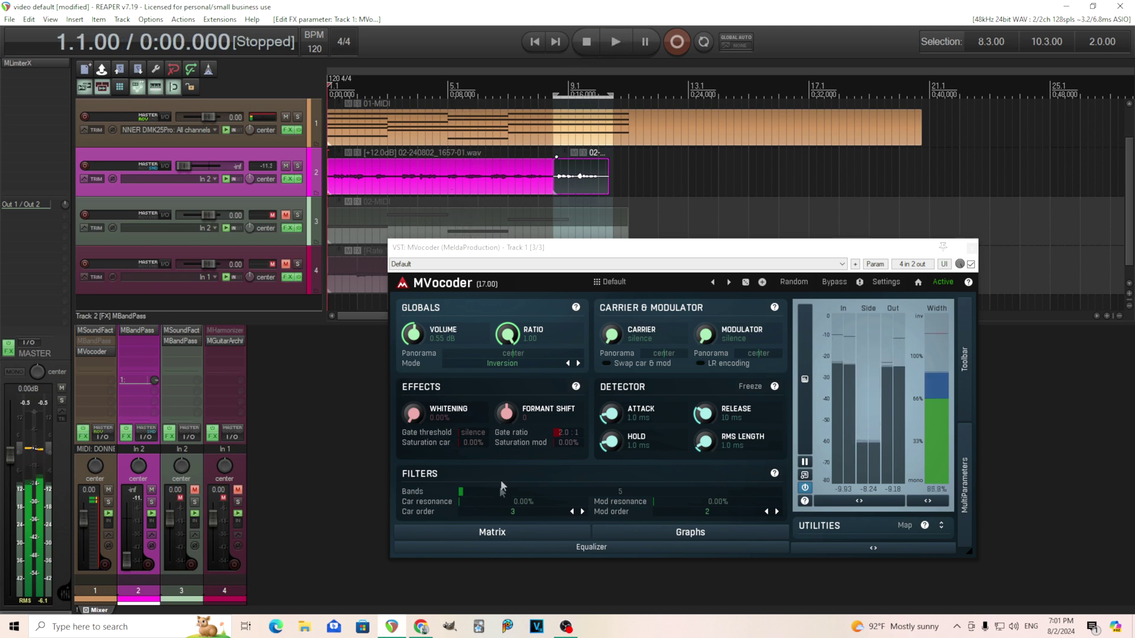
double_click(493, 491)
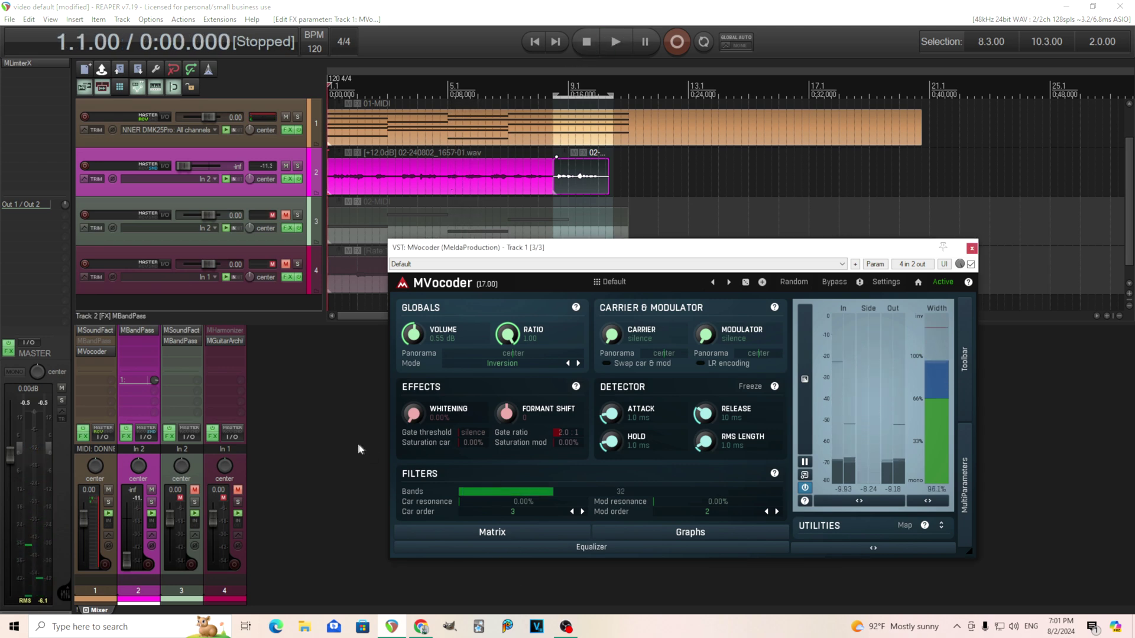
- Reset track 2's send to track 1, raise it to +10.4 dB during playback, and reset it again after stopping
right_click(156, 381)
click(157, 380)
double_click(158, 380)
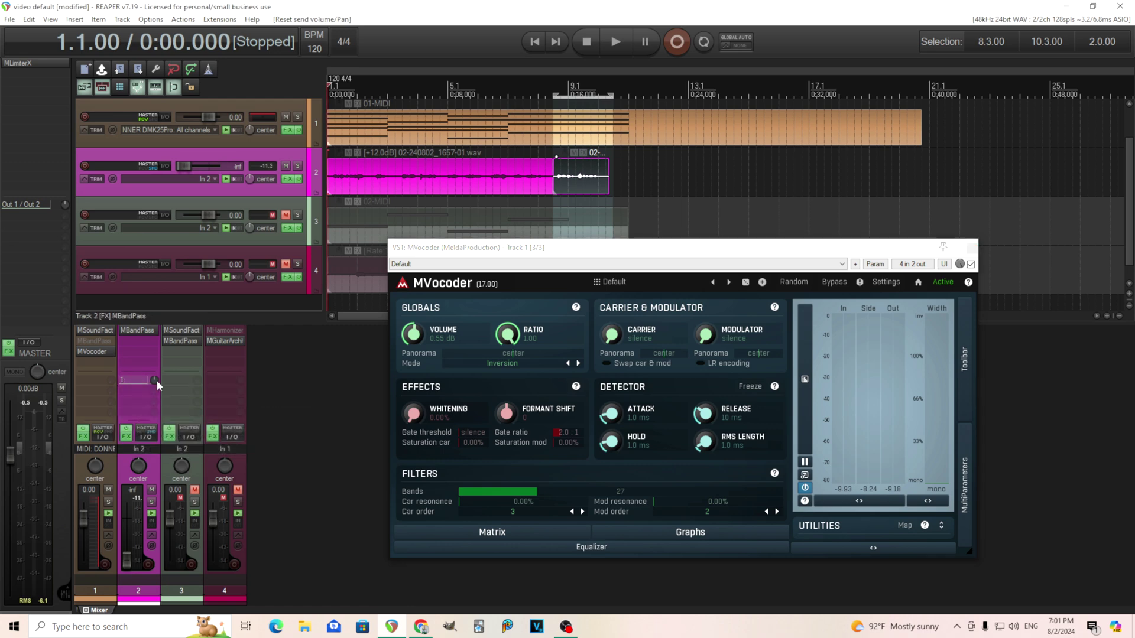
click(611, 49)
drag(155, 381, 155, 372)
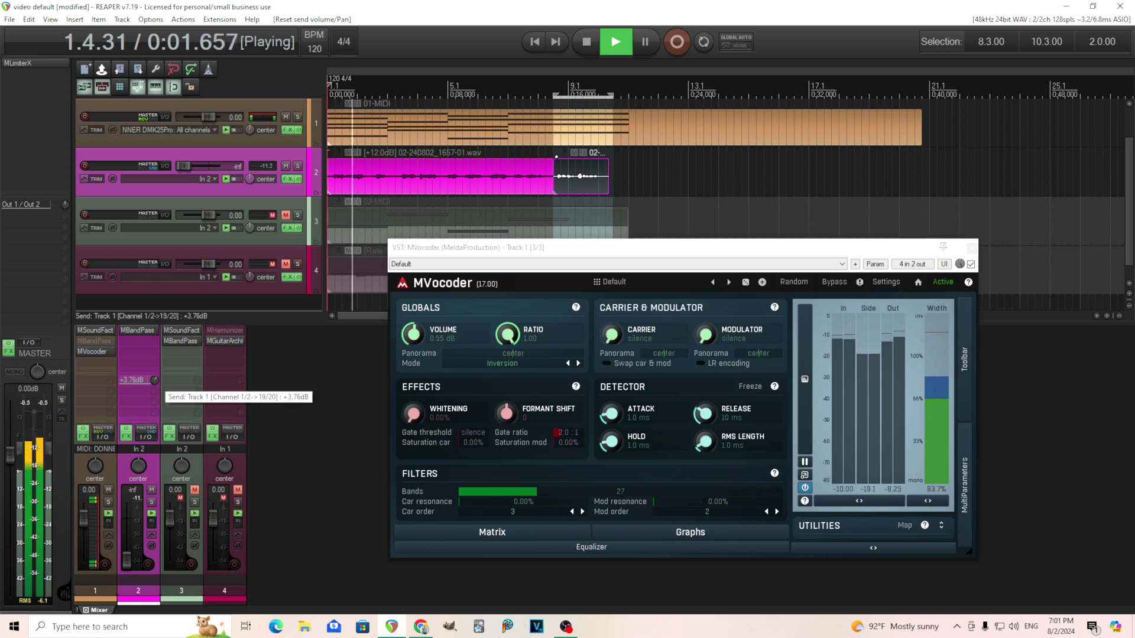
scroll(154, 381, up, 3)
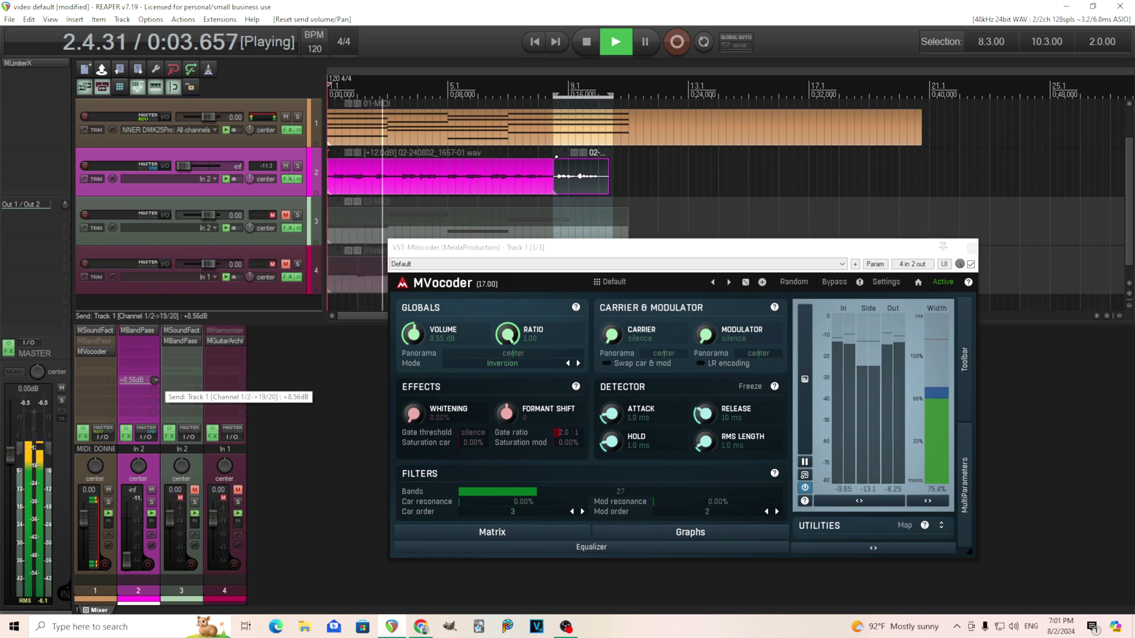
scroll(155, 382, up, 1)
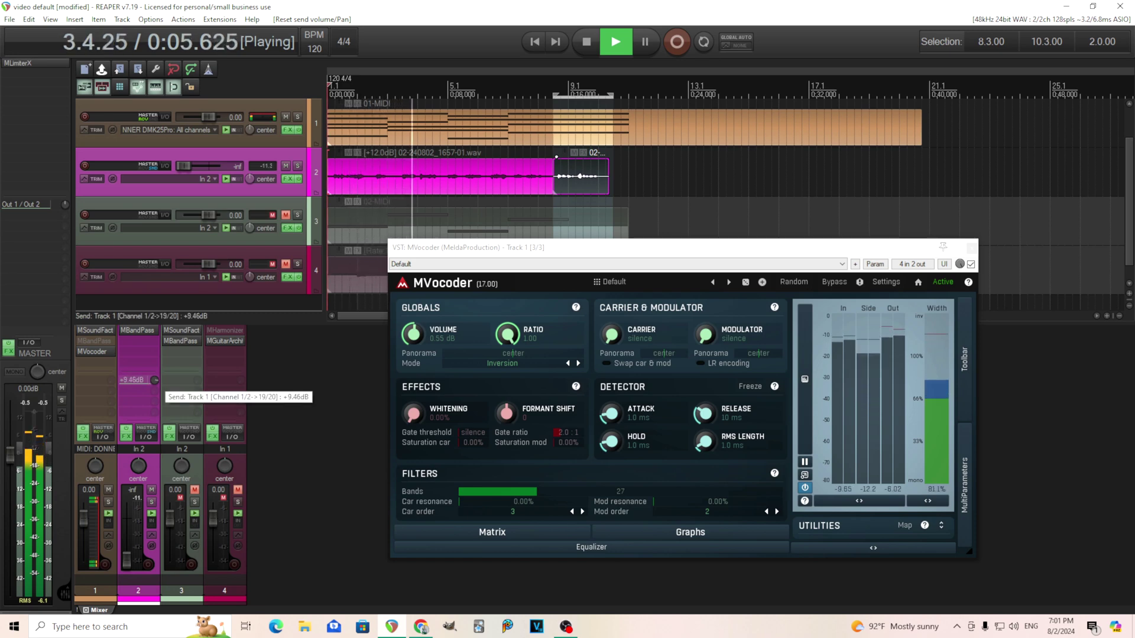
scroll(155, 381, up, 2)
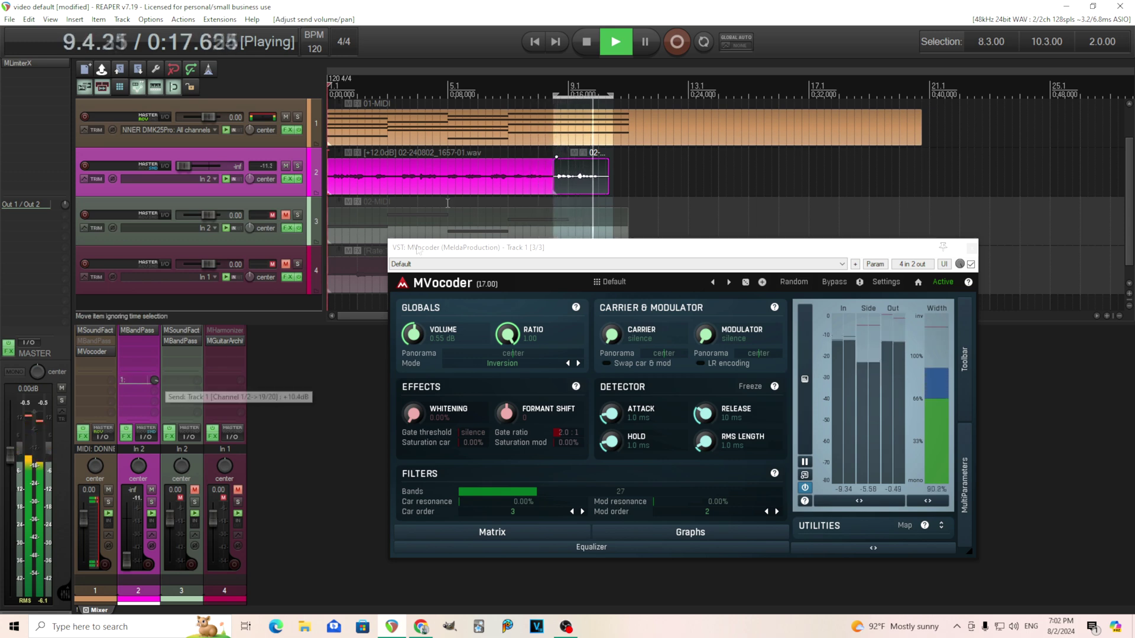
click(585, 46)
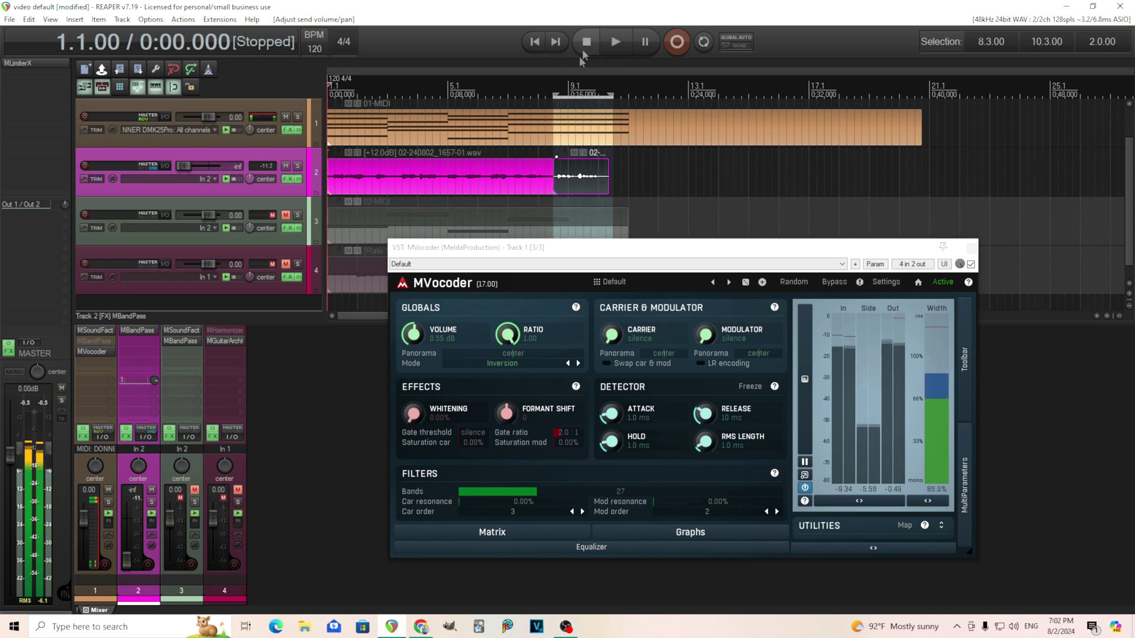
double_click(156, 381)
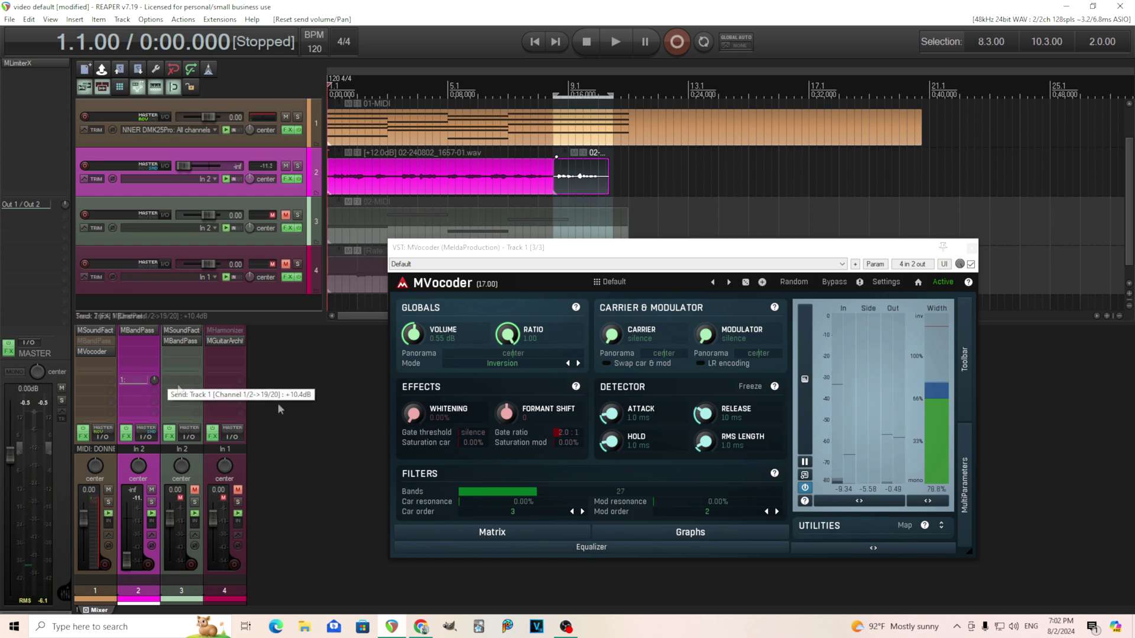
- Reset the filter bands to 32 and the output volume to 0.00 dB, and play the project briefly in Inversion mode
drag(545, 491, 545, 491)
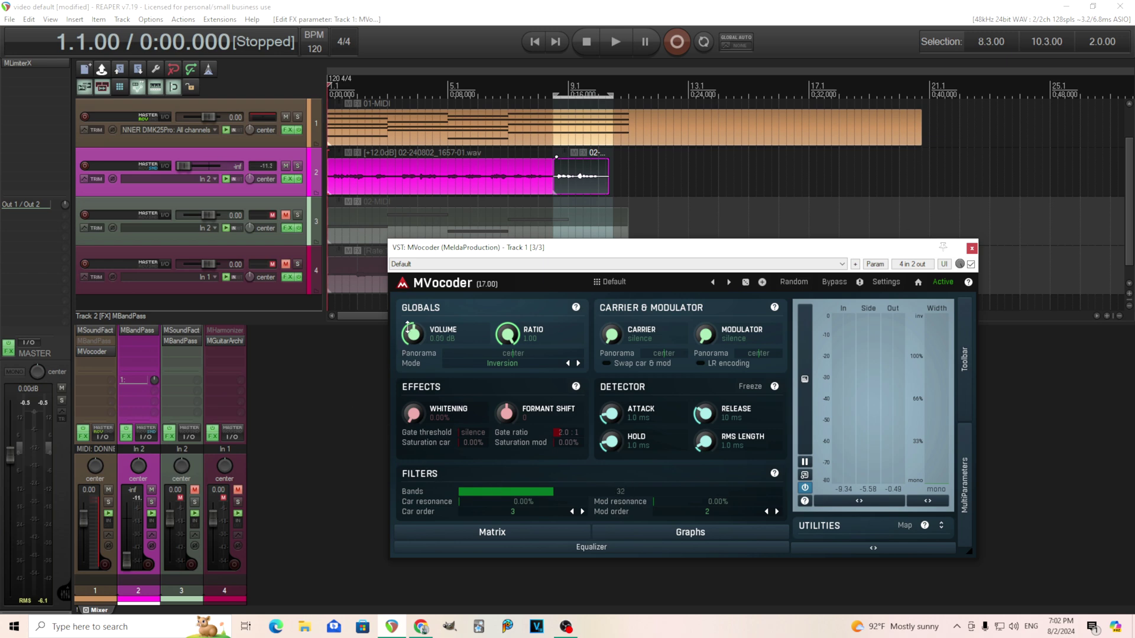
click(519, 365)
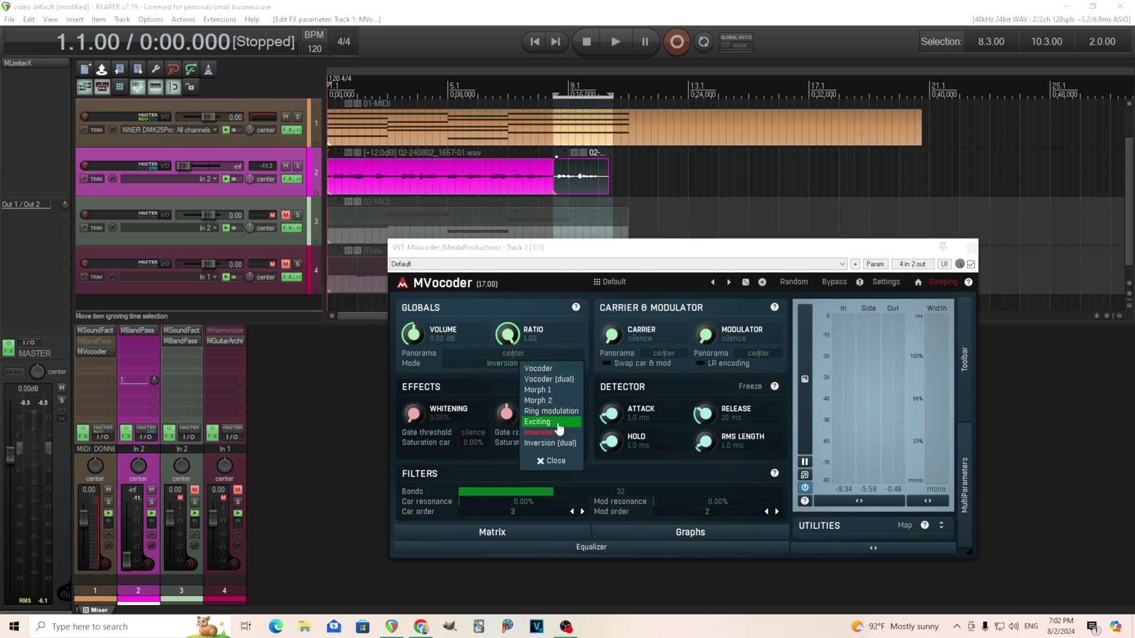
click(513, 301)
click(616, 42)
mouse_move(507, 335)
mouse_down()
mouse_move(507, 414)
mouse_move(508, 335)
mouse_up()
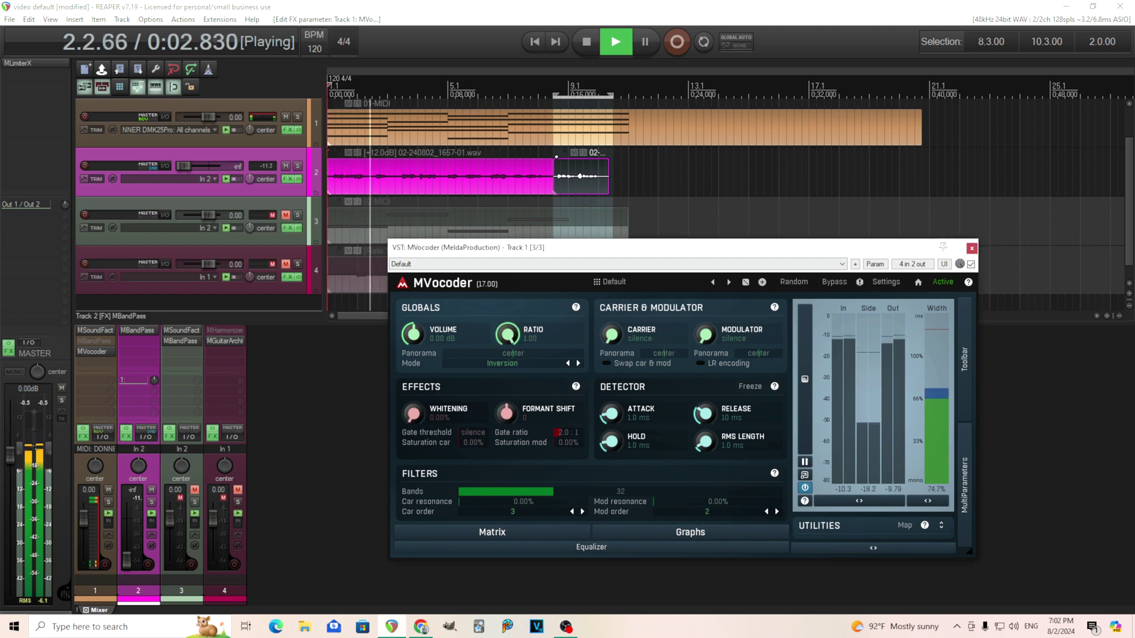
click(585, 46)
- Set the mode to Inversion (dual) and play the project while lowering the ratio to about 0.28 and returning it to 1.00
click(526, 371)
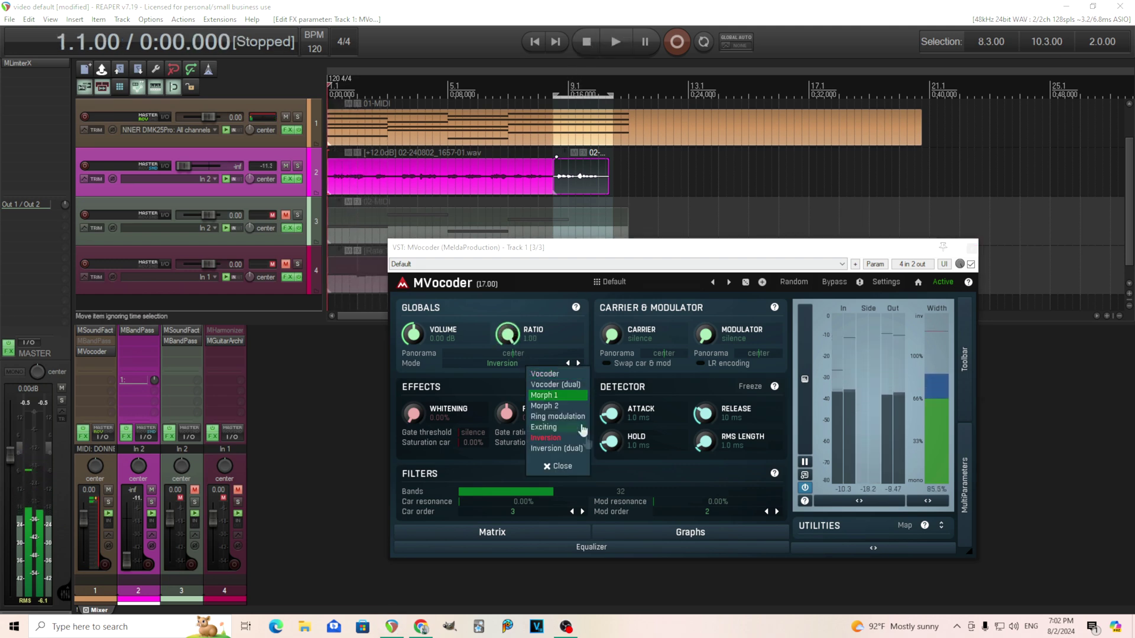
click(556, 451)
click(608, 43)
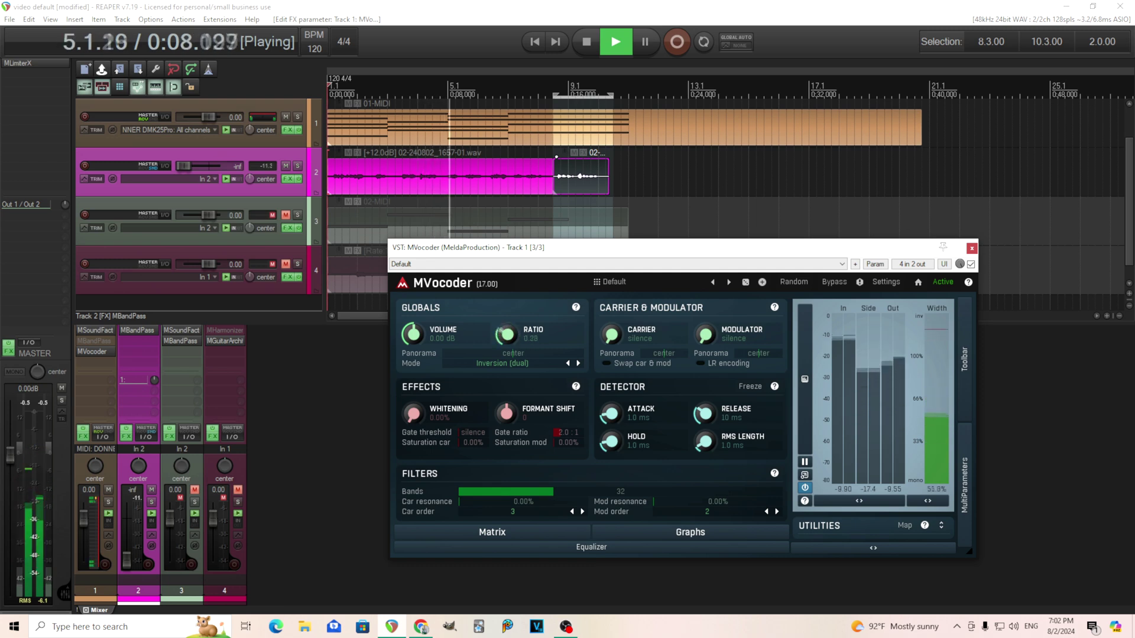
click(587, 48)
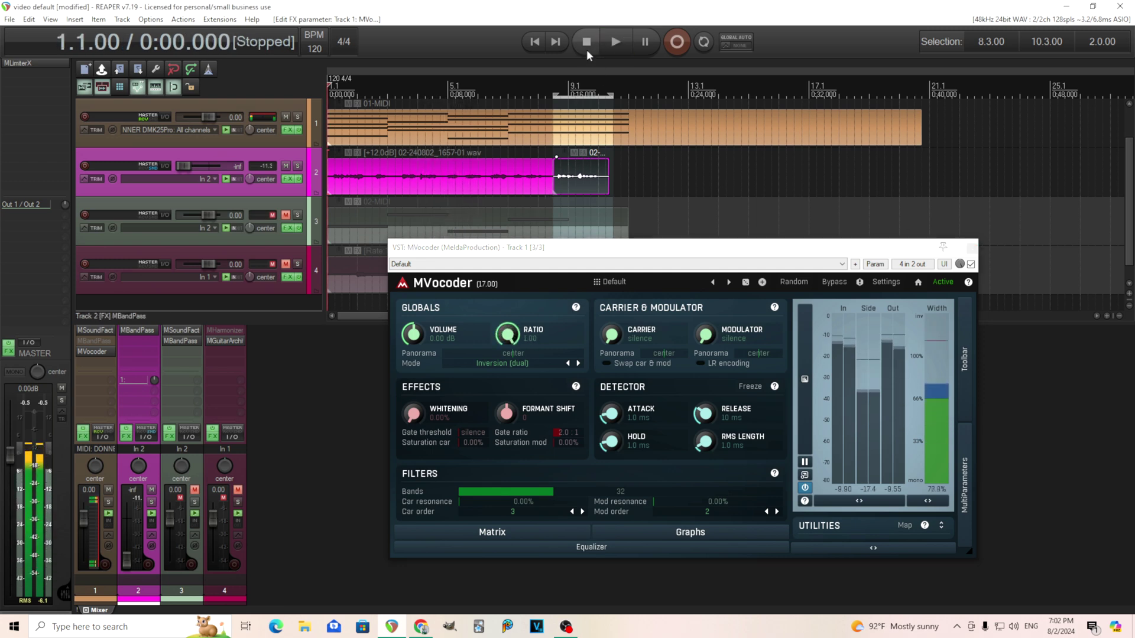
- Open the choice of processing modes in the Globals section
click(527, 364)
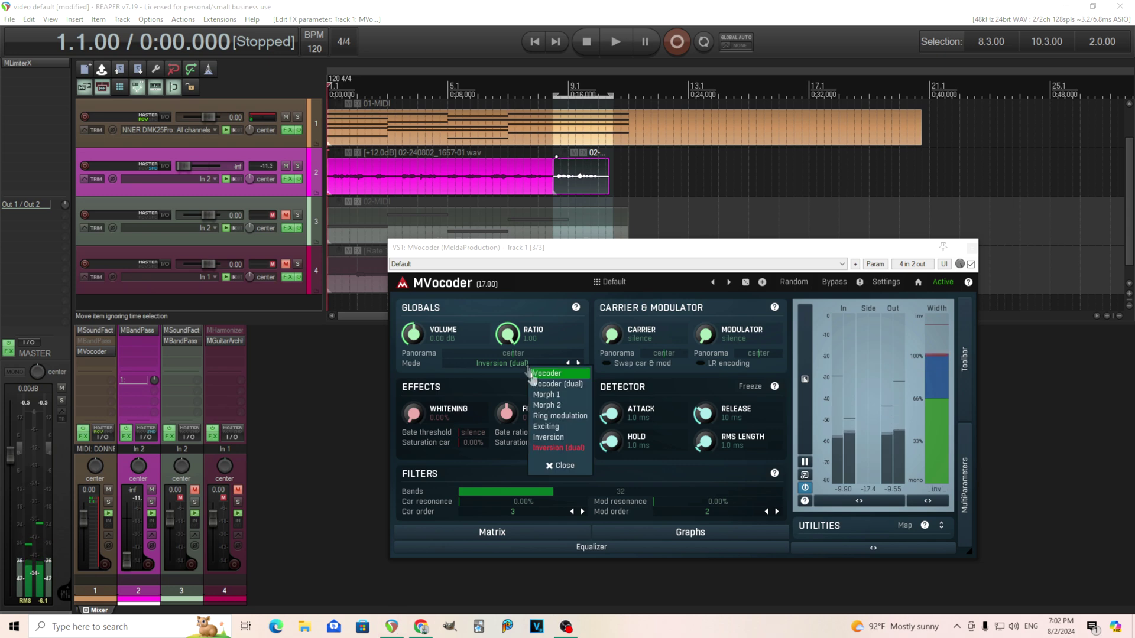